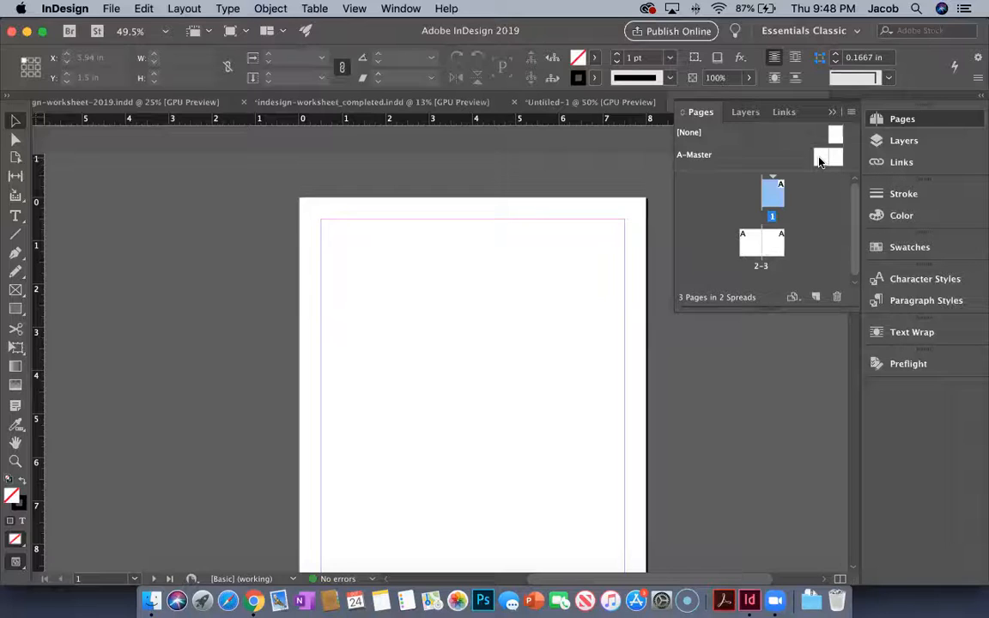
# Step: Create a new master named Report Card with prefix B and one page, keeping the 8 x 10 in page size
pyautogui.click(730, 158)
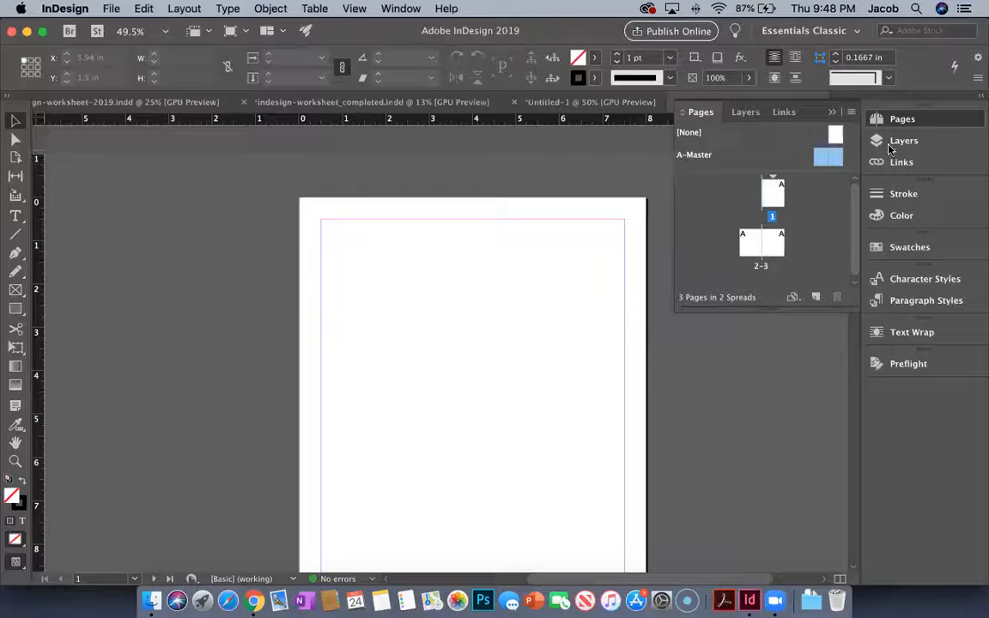
pyautogui.click(909, 122)
pyautogui.click(911, 122)
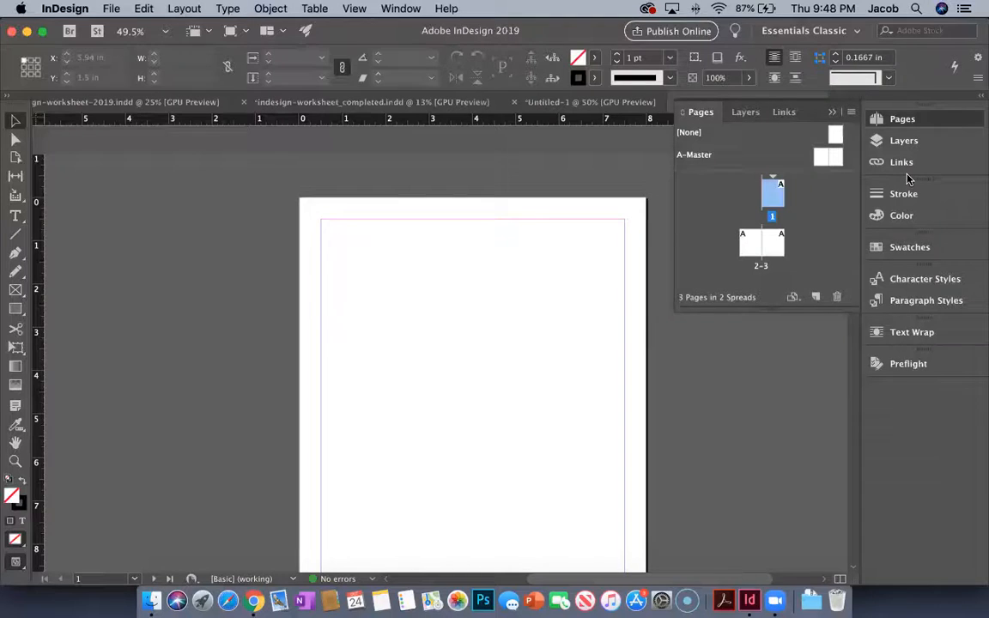
pyautogui.rightClick(743, 160)
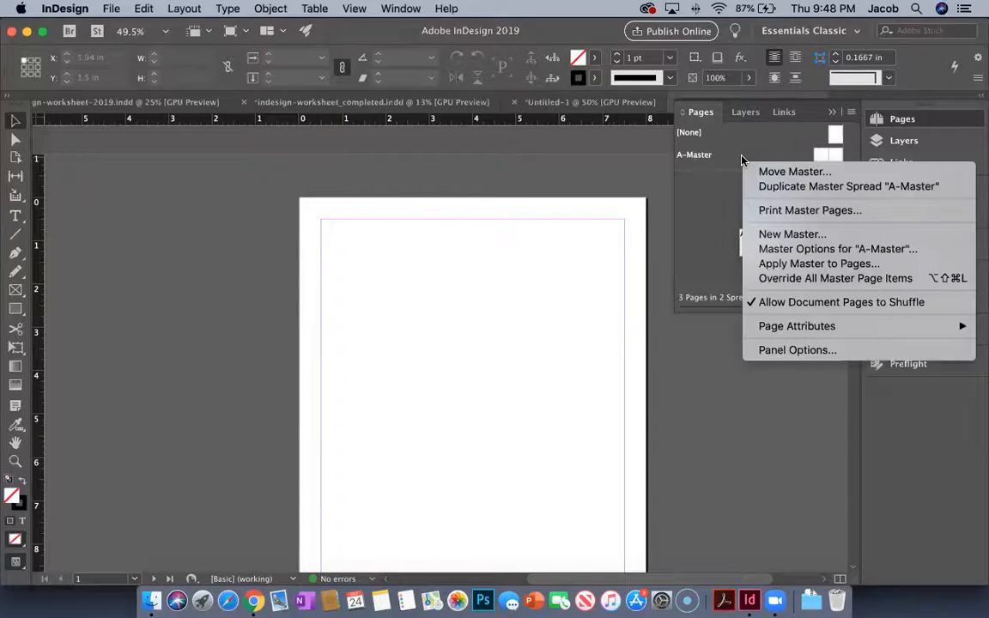
pyautogui.click(792, 234)
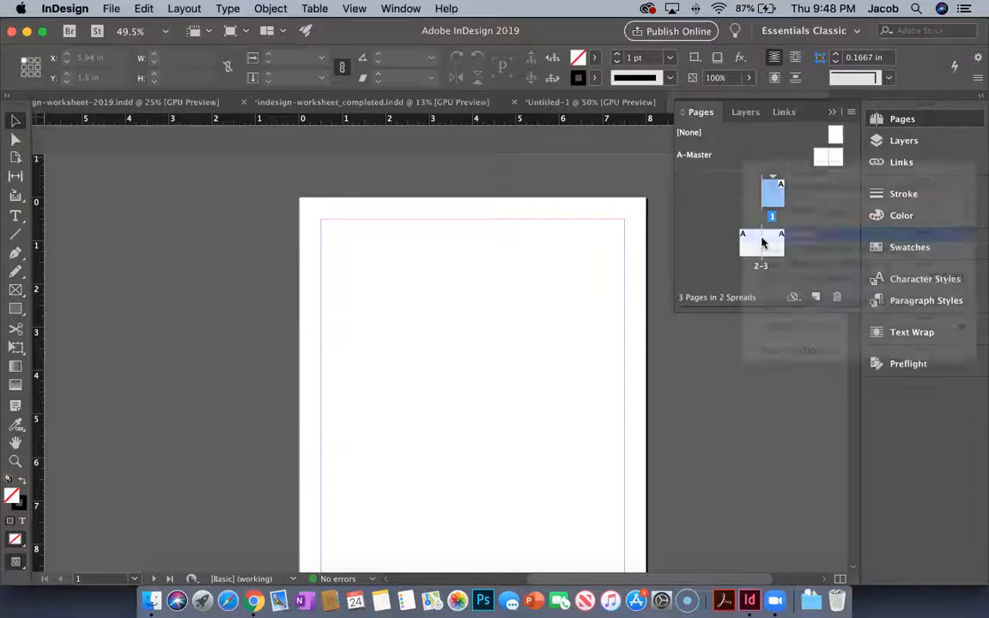
pyautogui.doubleClick(440, 263)
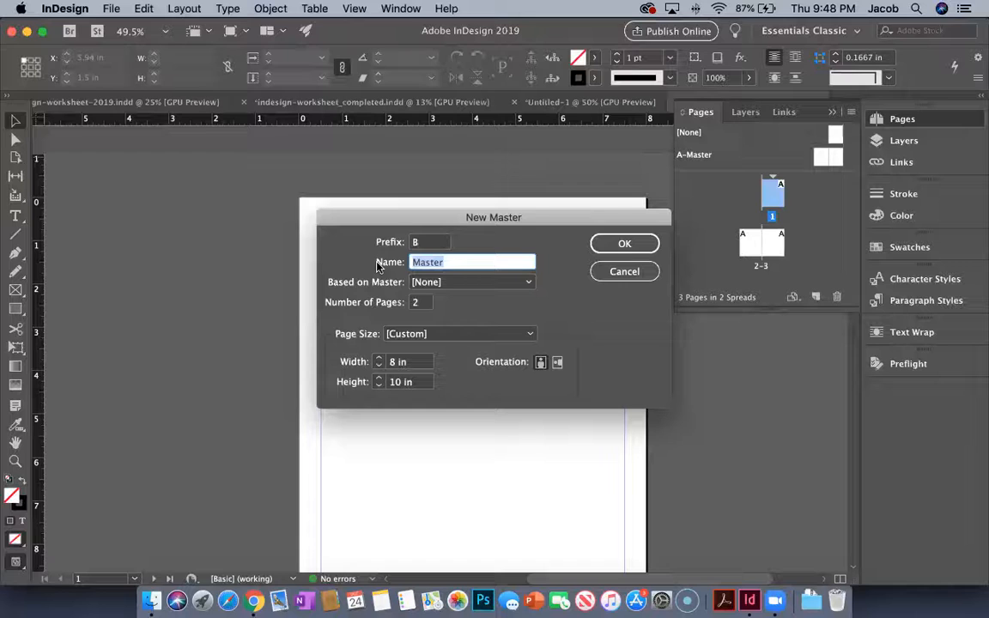
pyautogui.write('Report Card')
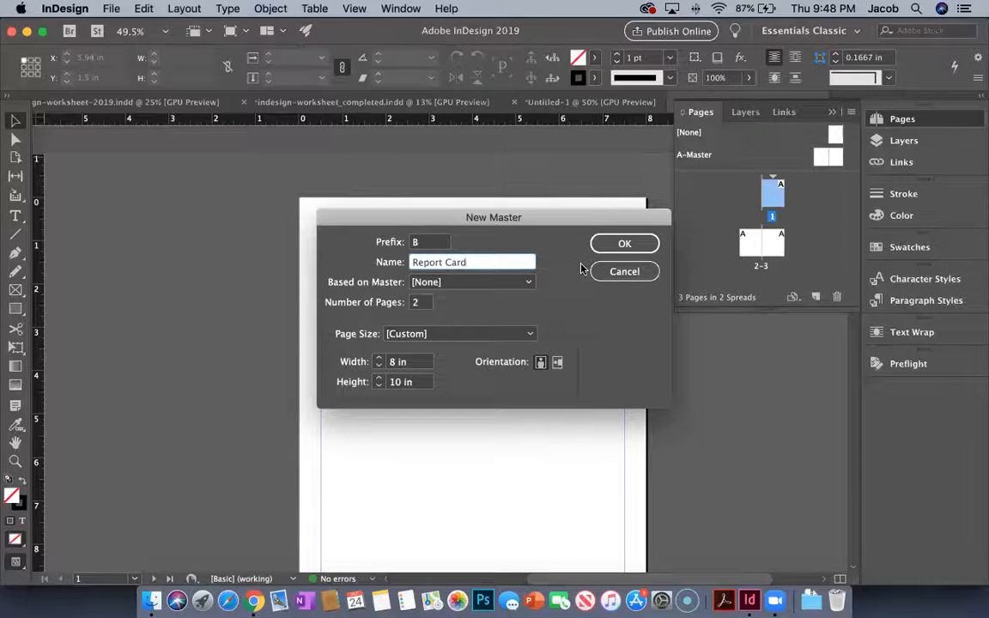
pyautogui.click(425, 303)
pyautogui.write('1')
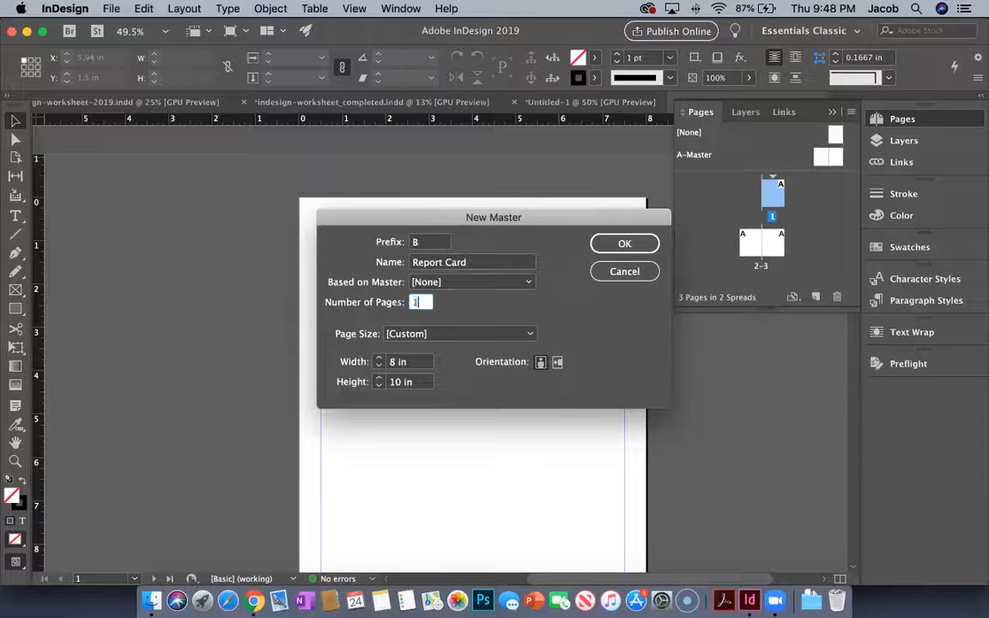
pyautogui.click(626, 246)
pyautogui.click(622, 244)
pyautogui.click(622, 244)
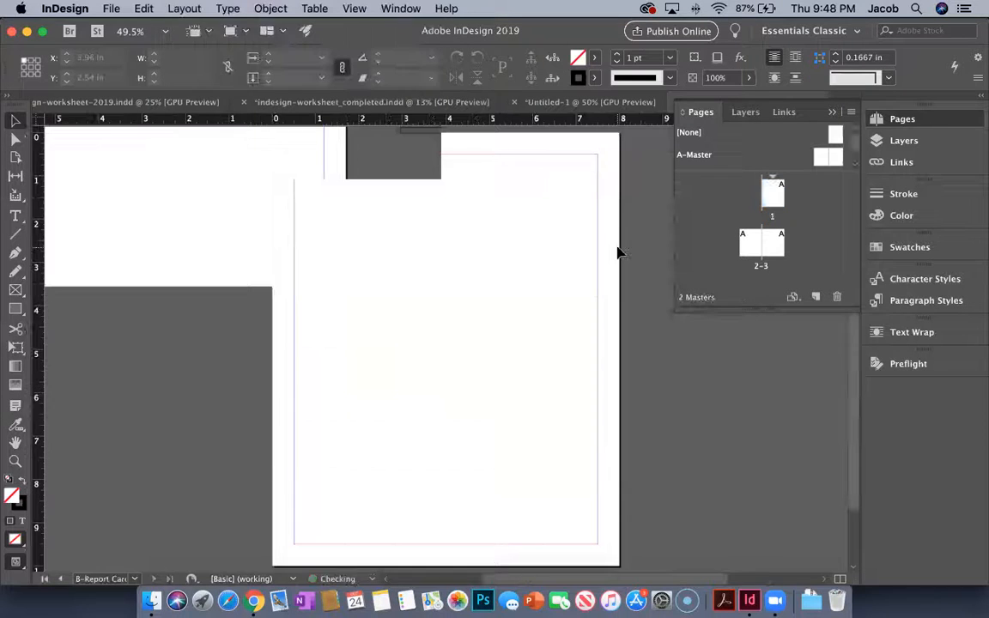
# Step: Draw a rectangle about 6.2 in wide and 7.68 in tall inside the margins of the B-Report Card master
pyautogui.moveTo(854, 146); pyautogui.dragTo(856, 159)
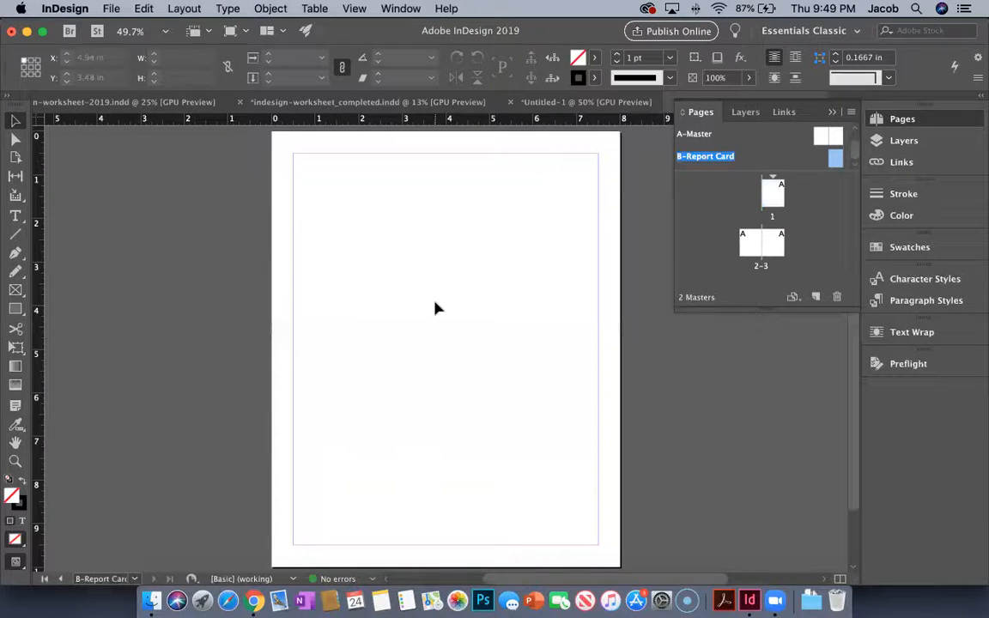
pyautogui.scroll(2, 436, 302)
pyautogui.scroll(-4, 435, 301)
pyautogui.scroll(2, 435, 302)
pyautogui.hscroll(1, 436, 301)
pyautogui.scroll(-1, 435, 308)
pyautogui.hscroll(-1, 435, 308)
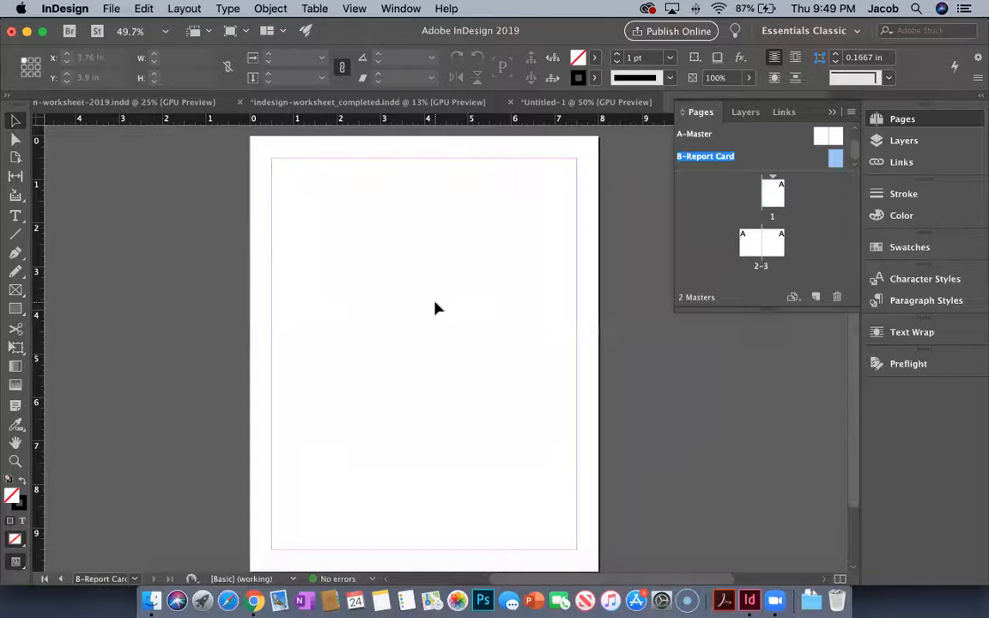
pyautogui.click(15, 310)
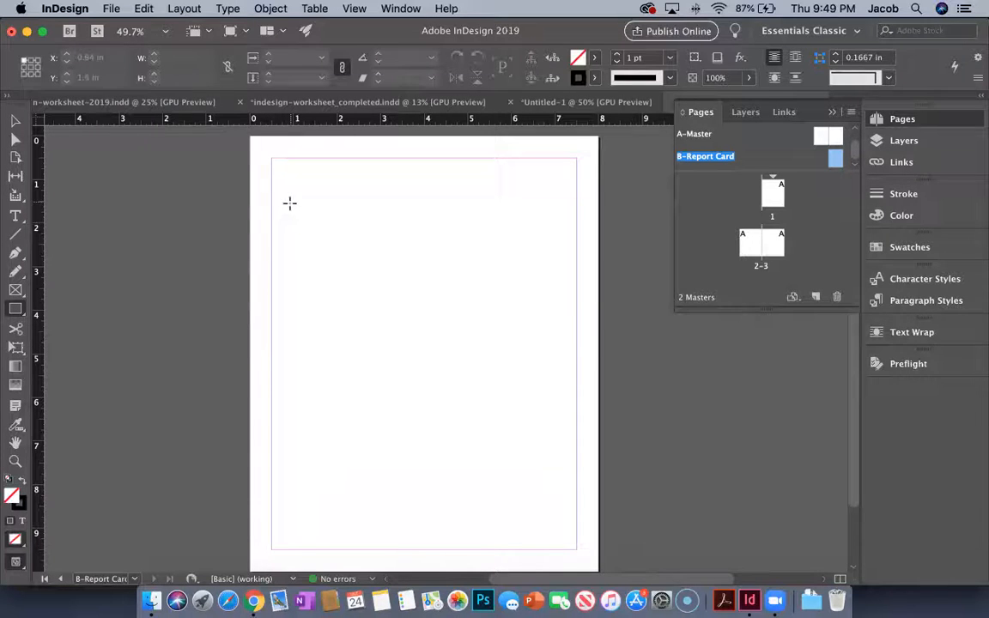
pyautogui.moveTo(289, 203); pyautogui.dragTo(561, 541)
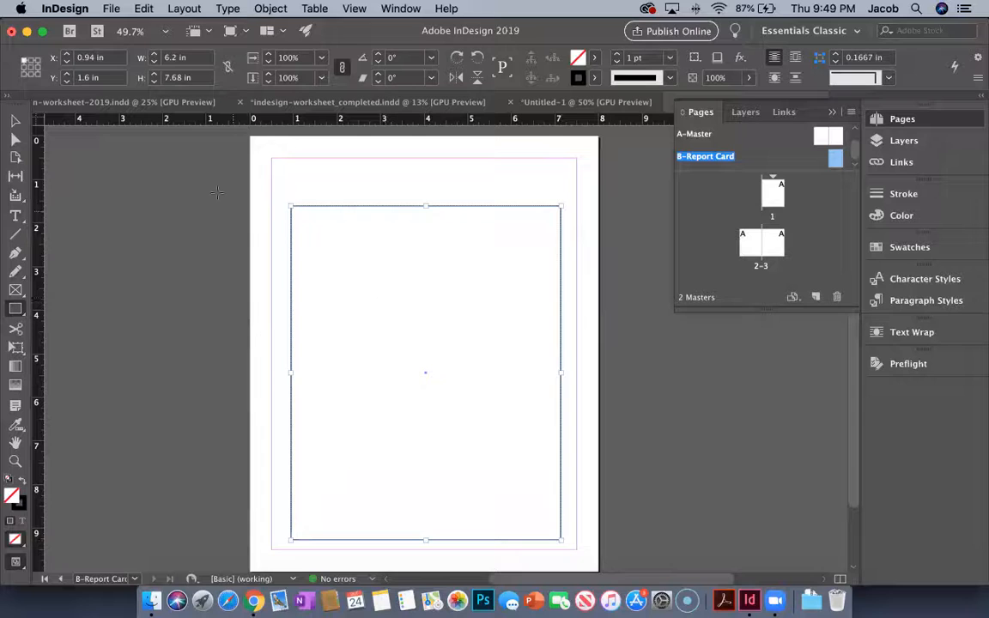
# Step: Add a text frame about 2.19 x 0.38 in above the rectangle's left end with the text STUDENT NAME
pyautogui.click(15, 218)
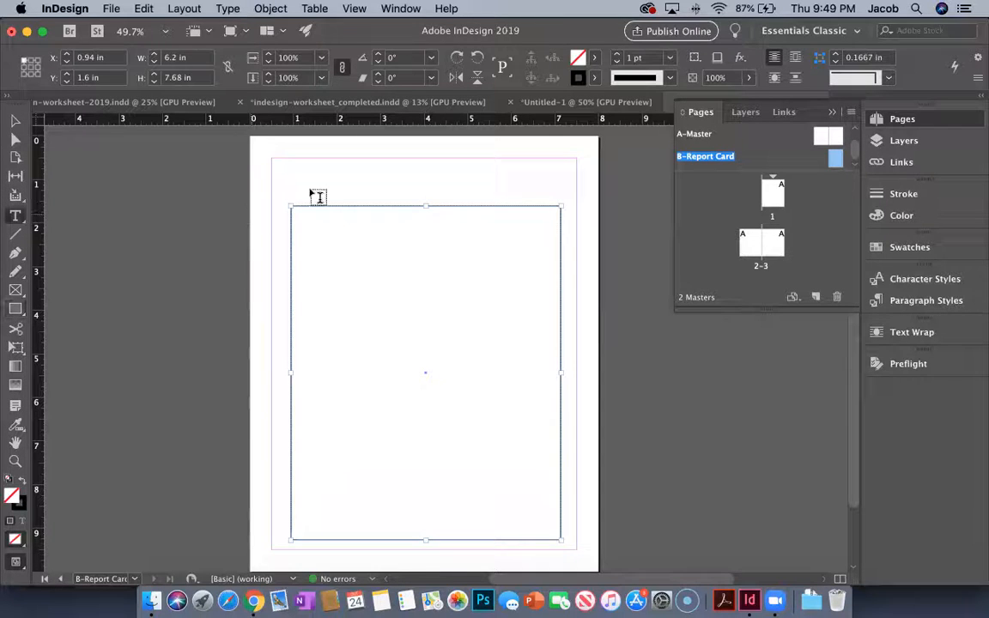
pyautogui.moveTo(296, 176); pyautogui.dragTo(391, 190)
pyautogui.write('STU')
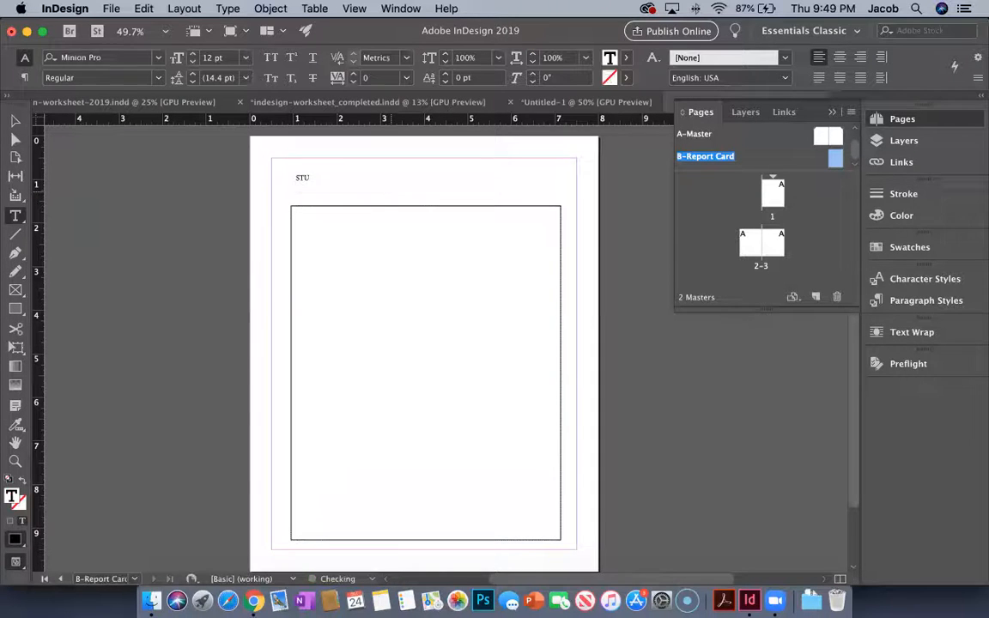
pyautogui.write('DENT NAME')
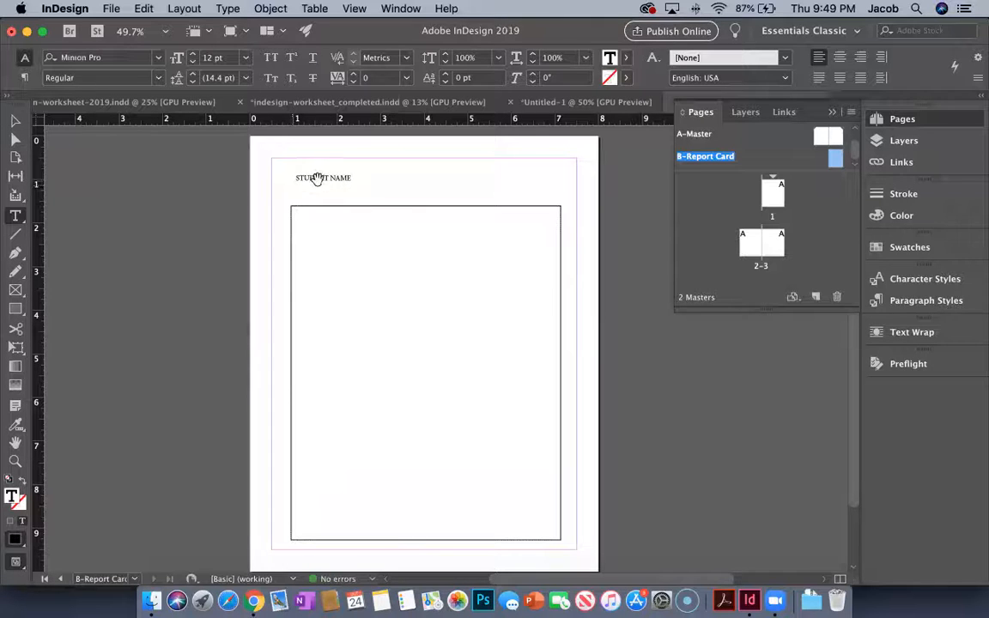
# Step: Duplicate the STUDENT NAME frame to its right and replace the copy's text with TEACHER
pyautogui.click(14, 118)
pyautogui.moveTo(307, 184); pyautogui.dragTo(389, 178)
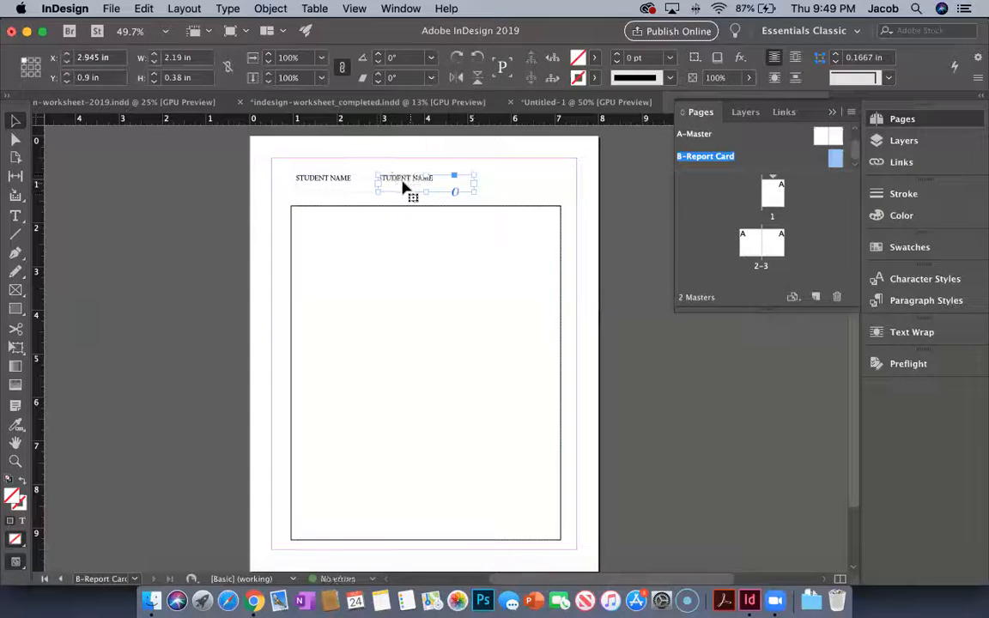
pyautogui.doubleClick(402, 177)
pyautogui.tripleClick(402, 178)
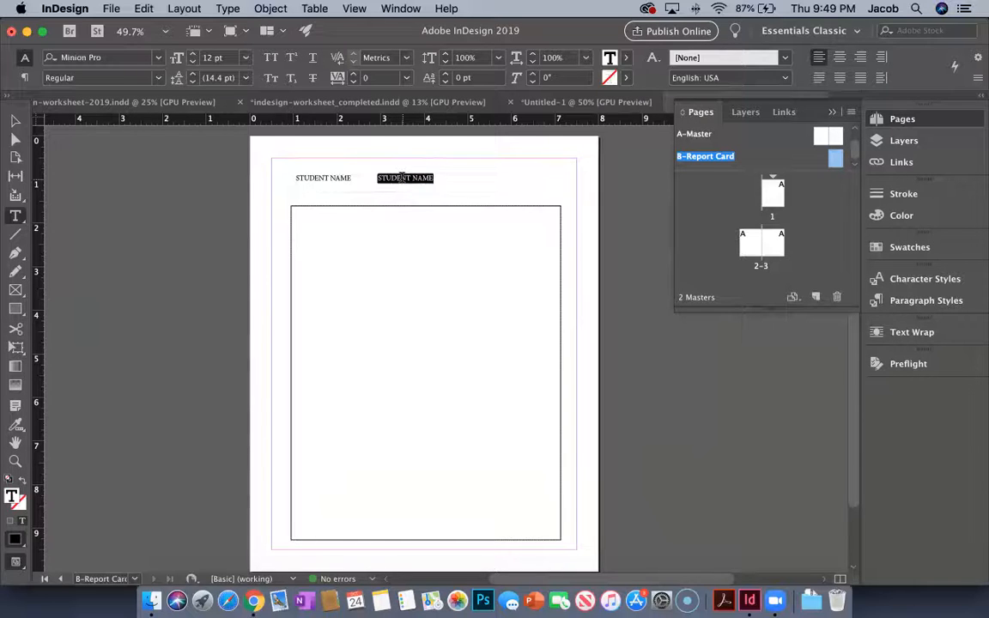
pyautogui.write('TEACHER')
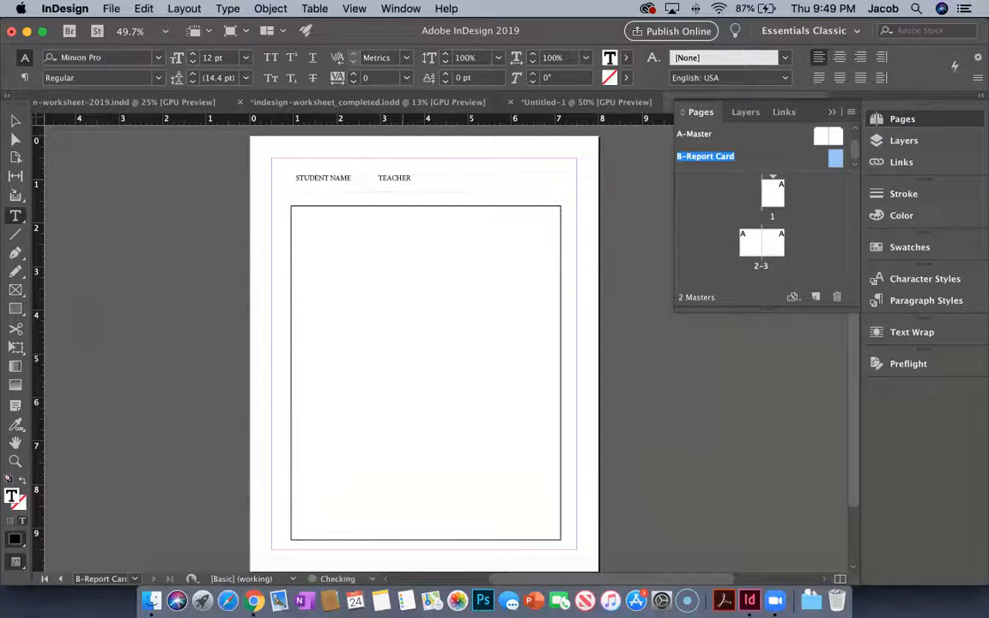
# Step: Duplicate the TEACHER frame to its right and replace the copy's text with GRADE
pyautogui.click(15, 121)
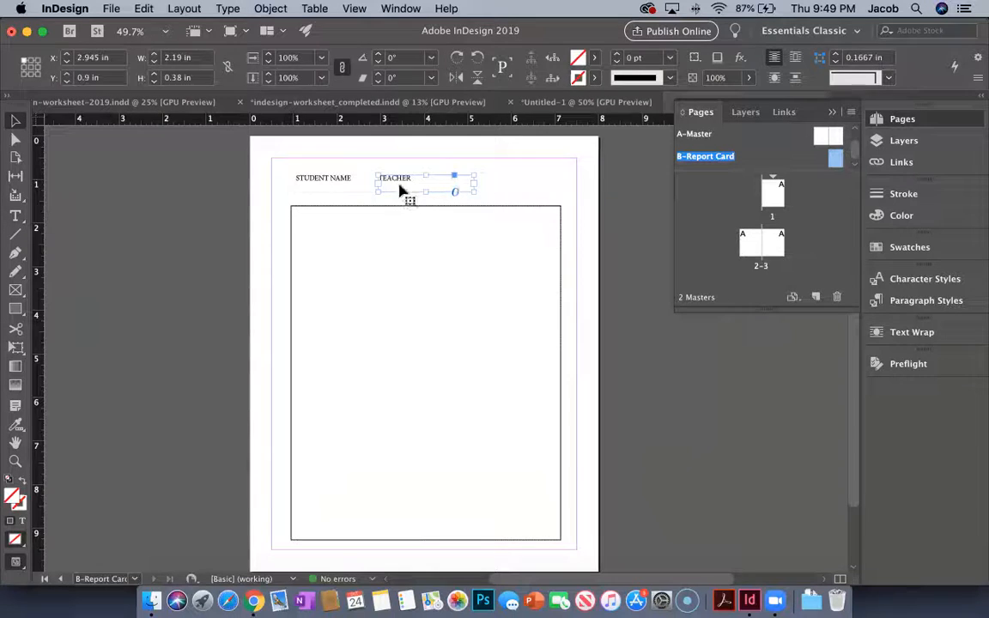
pyautogui.click(393, 170)
pyautogui.click(393, 178)
pyautogui.moveTo(418, 182); pyautogui.dragTo(471, 182)
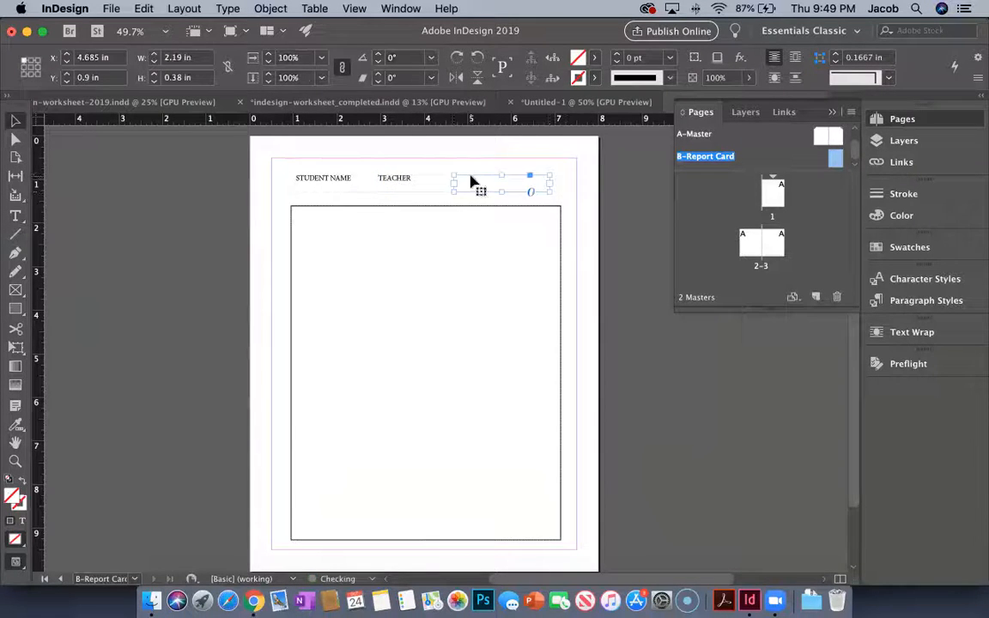
pyautogui.doubleClick(472, 176)
pyautogui.press('super+a')
pyautogui.write('GRADE')
# Step: Spread out the heading labels by moving GRADE to about X 5.56 in and shifting TEACHER and STUDENT NAME slightly right
pyautogui.click(15, 120)
pyautogui.moveTo(468, 178); pyautogui.dragTo(506, 177)
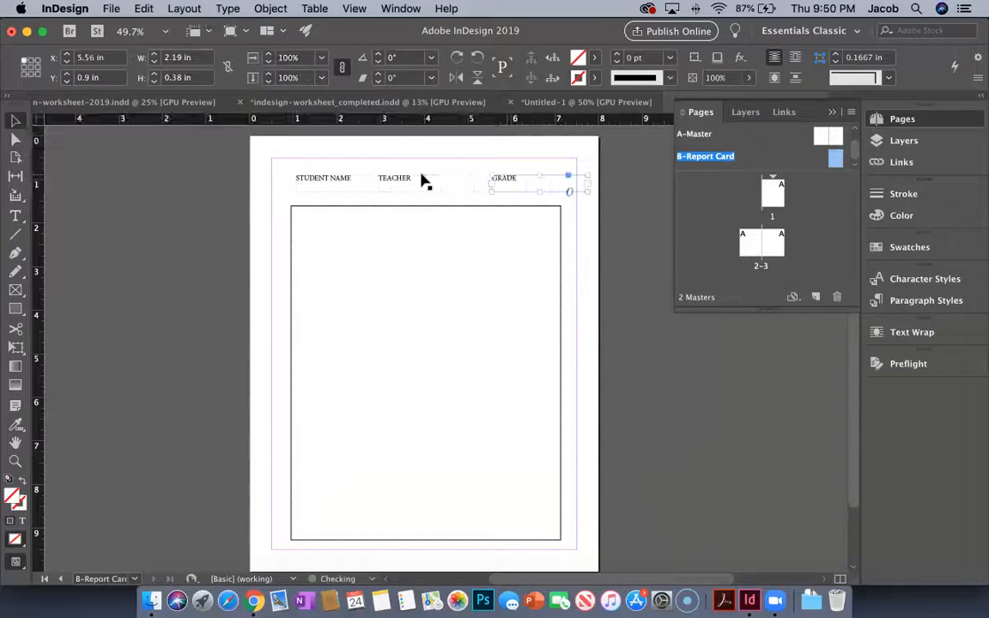
pyautogui.moveTo(404, 178); pyautogui.dragTo(433, 178)
pyautogui.moveTo(343, 182); pyautogui.dragTo(347, 178)
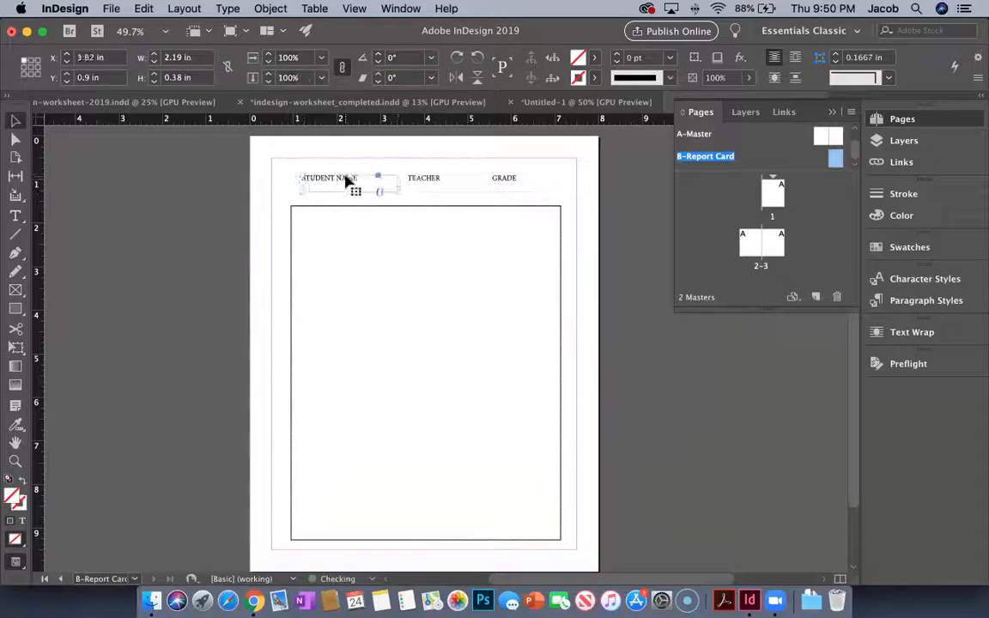
# Step: Draw a subject column rectangle about 2.04 in wide and 7.68 in tall along the left edge of the large rectangle
pyautogui.click(16, 308)
pyautogui.moveTo(293, 208); pyautogui.dragTo(379, 541)
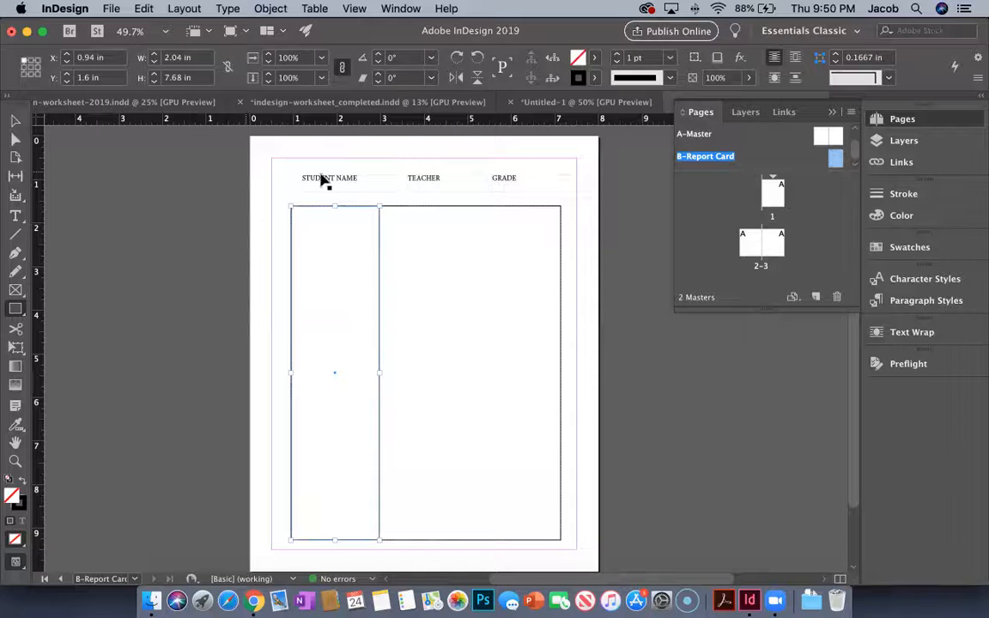
pyautogui.press('v')
# Step: Duplicate the STUDENT NAME frame into the upper part of the subject column and replace the copy's text with SCIENCE
pyautogui.moveTo(322, 181); pyautogui.dragTo(328, 228)
pyautogui.doubleClick(327, 226)
pyautogui.tripleClick(327, 226)
pyautogui.write('sc')
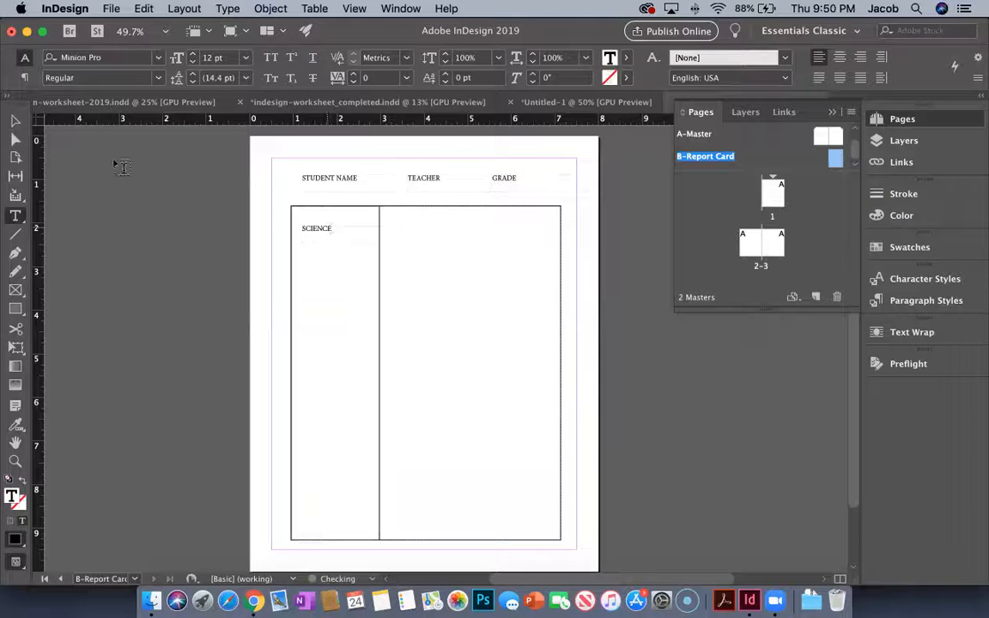
# Step: Duplicate the SCIENCE label four times down the subject column, with the lowest copy at about Y 5.9 in
pyautogui.click(15, 121)
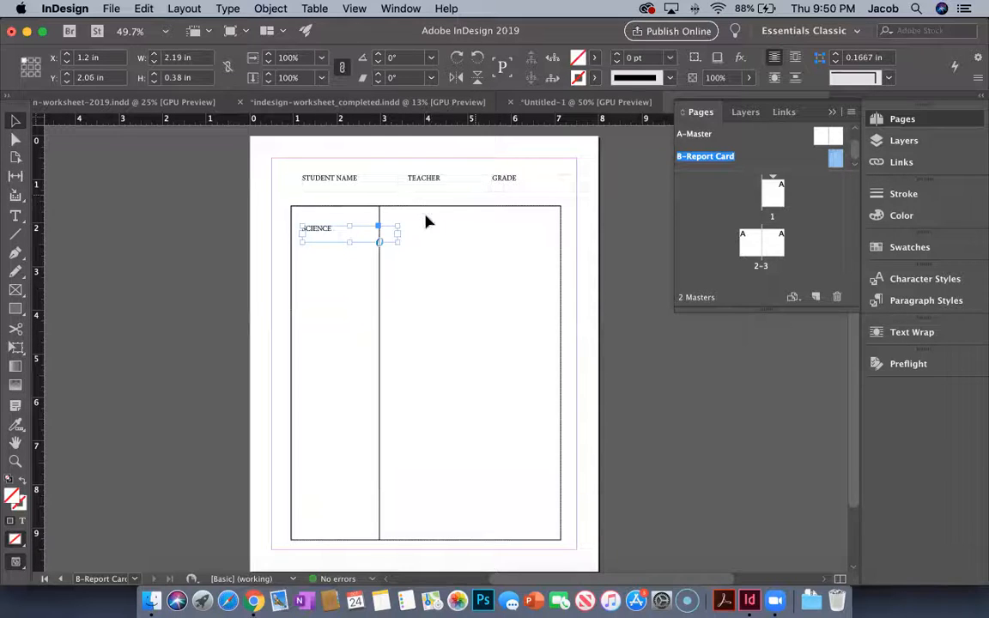
pyautogui.moveTo(320, 232); pyautogui.dragTo(322, 263)
pyautogui.moveTo(324, 316); pyautogui.dragTo(325, 405)
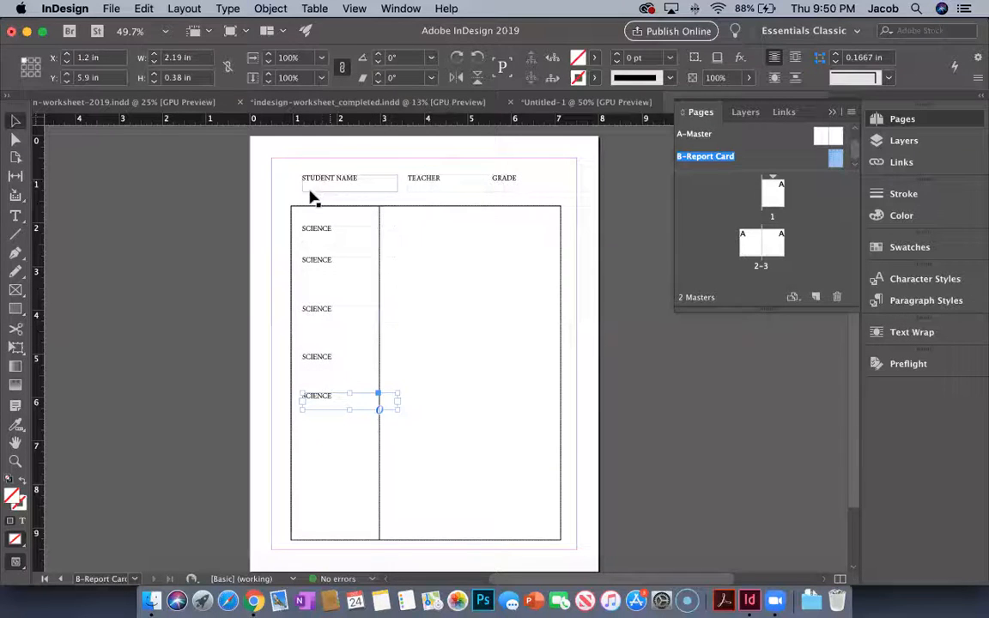
pyautogui.click(204, 243)
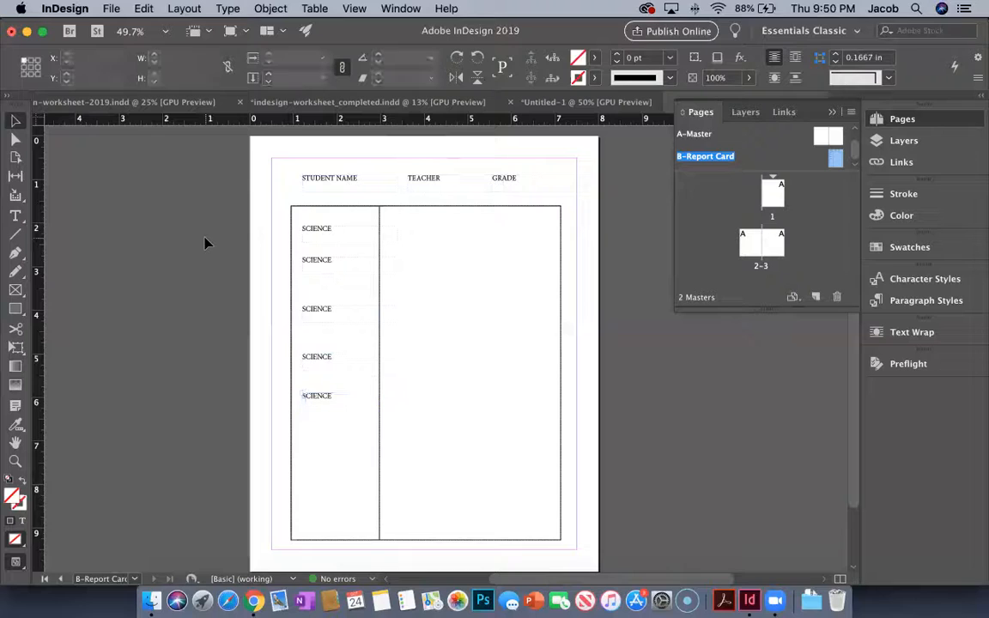
# Step: Duplicate the GRADE label and place the copy at about Y 1.6 in, just right of the subject column, as a column heading
pyautogui.click(504, 185)
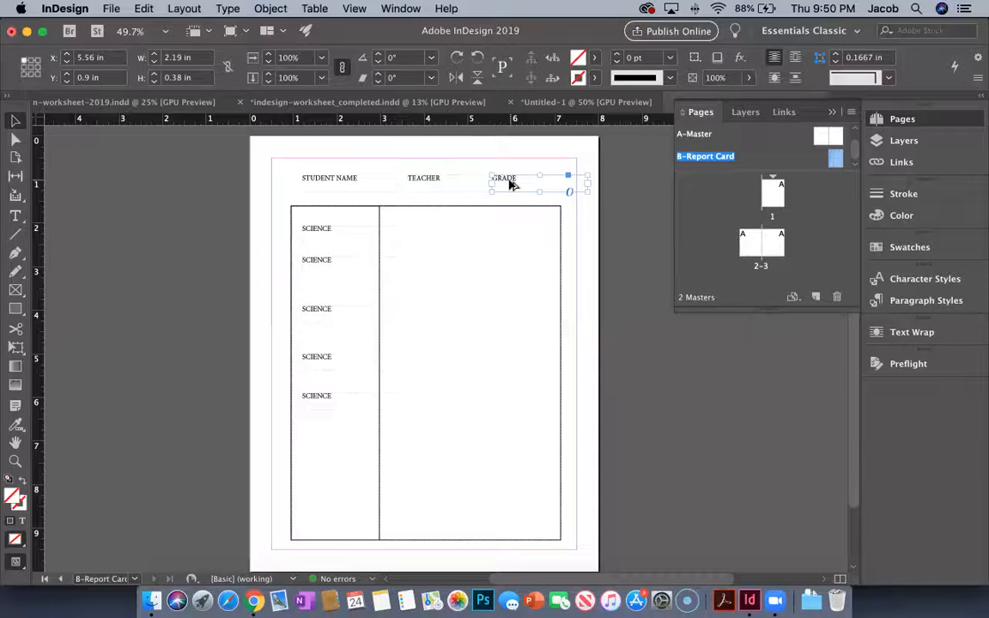
pyautogui.moveTo(510, 185); pyautogui.dragTo(414, 221)
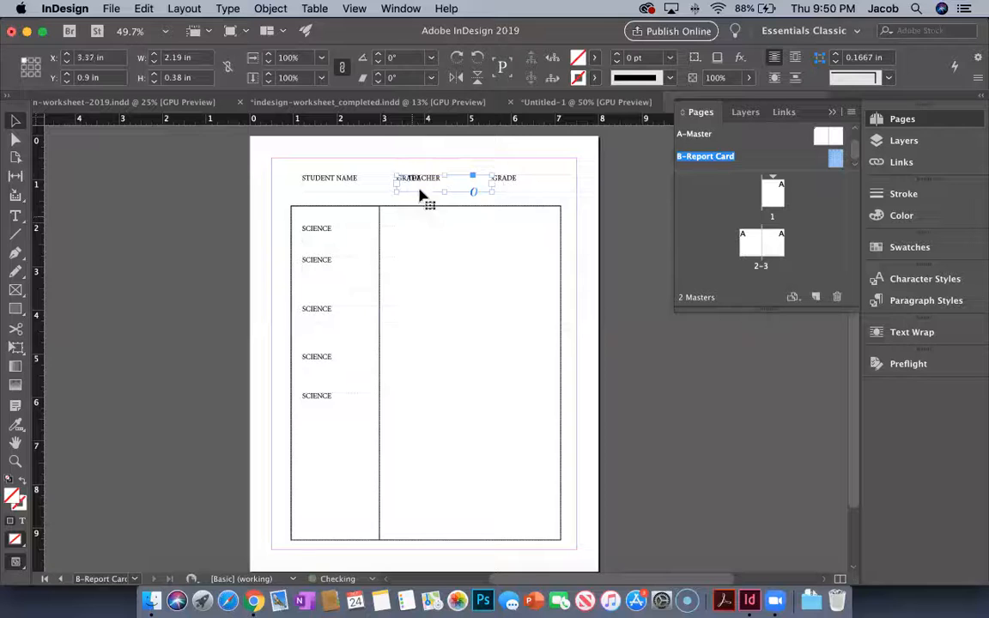
pyautogui.moveTo(420, 183); pyautogui.dragTo(405, 214)
pyautogui.doubleClick(401, 208)
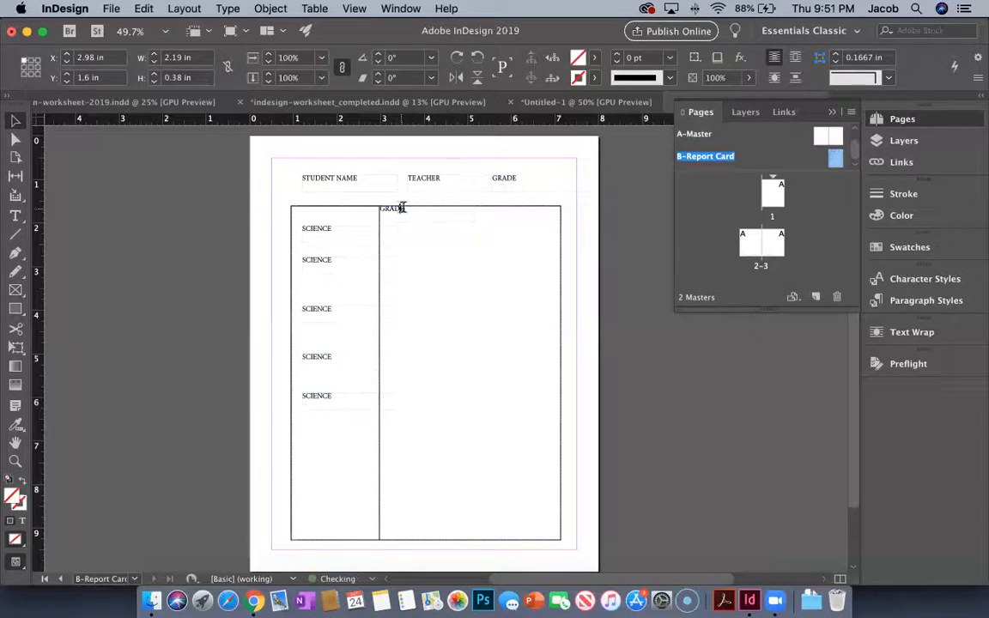
pyautogui.doubleClick(401, 208)
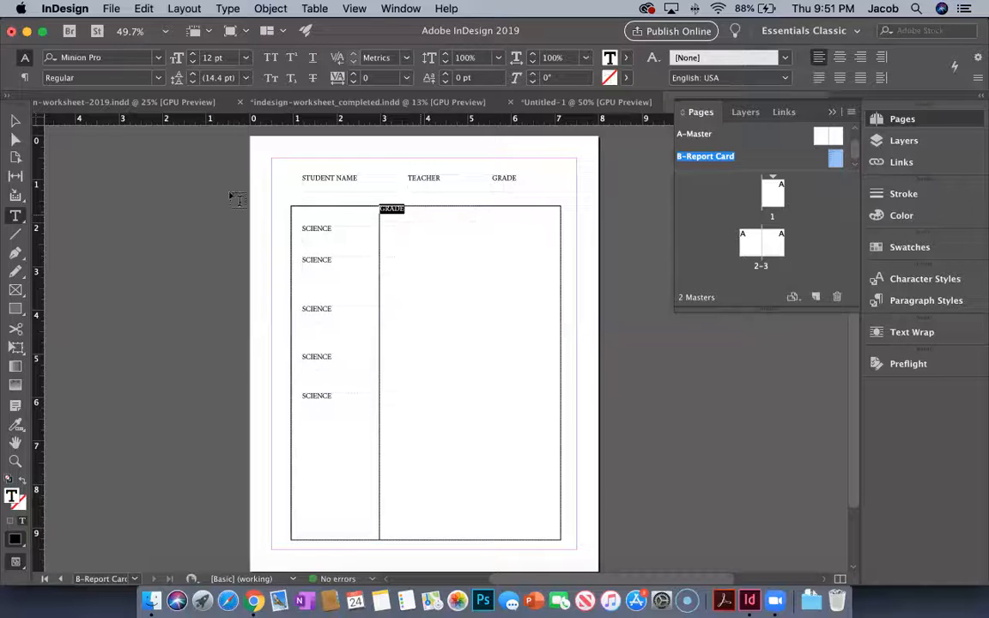
pyautogui.press('Escape')
# Step: Duplicate the GRADE column heading to about X 5.56 in and replace the copy's text with NOTES
pyautogui.moveTo(394, 213); pyautogui.dragTo(506, 216)
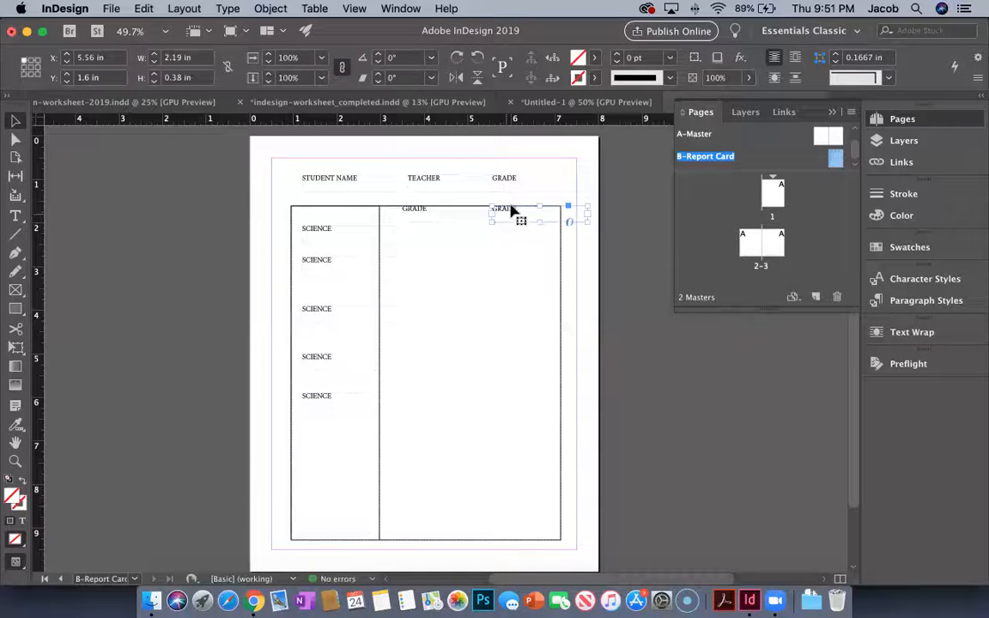
pyautogui.doubleClick(506, 208)
pyautogui.write('NOTES')
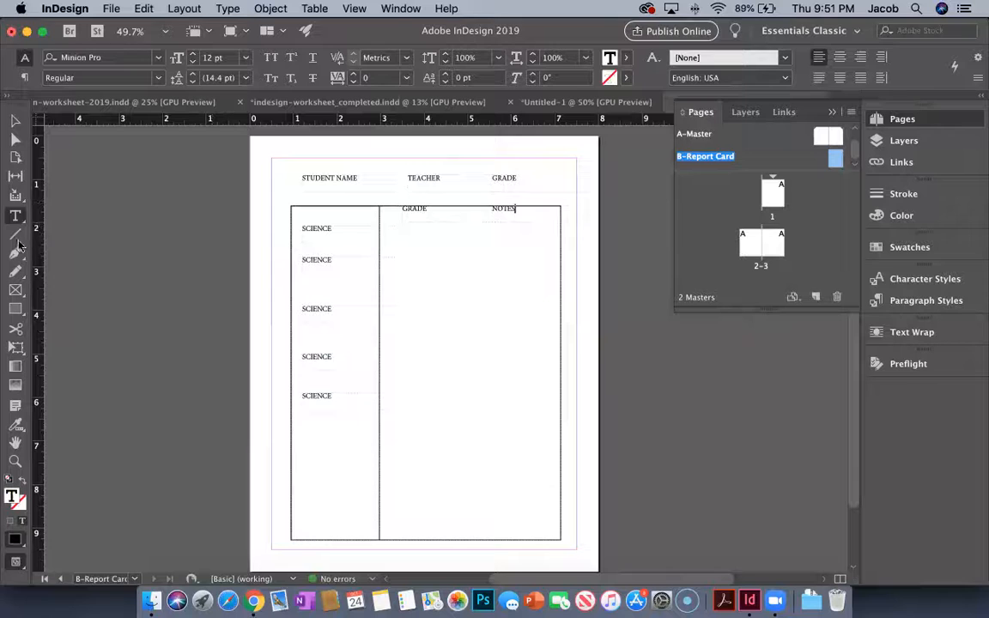
# Step: Draw a vertical line about 5.12 in long between GRADE and NOTES, and a horizontal divider line below each of the five SCIENCE labels
pyautogui.click(15, 233)
pyautogui.moveTo(462, 219); pyautogui.dragTo(469, 442)
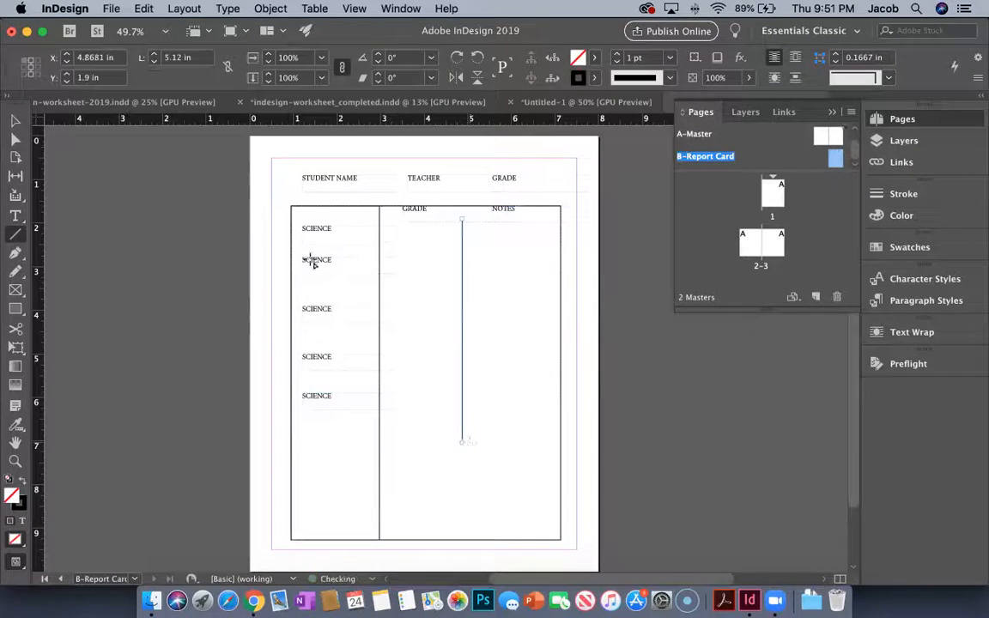
pyautogui.moveTo(309, 248); pyautogui.dragTo(540, 248)
pyautogui.moveTo(309, 288); pyautogui.dragTo(546, 288)
pyautogui.moveTo(310, 335); pyautogui.dragTo(543, 322)
pyautogui.moveTo(314, 376); pyautogui.dragTo(540, 376)
pyautogui.moveTo(314, 422)
pyautogui.mouseDown()
pyautogui.moveTo(579, 422)
pyautogui.moveTo(530, 420)
pyautogui.moveTo(540, 422)
pyautogui.mouseUp()
pyautogui.click(15, 121)
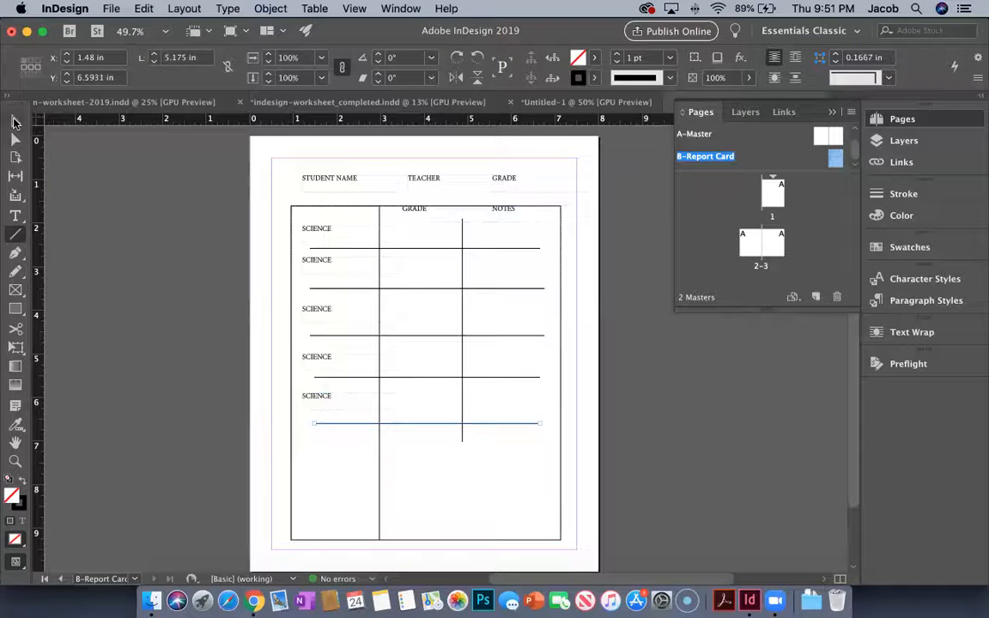
# Step: Move the GRADE and NOTES column headings down slightly so they sit just inside the table's upper edge
pyautogui.click(122, 206)
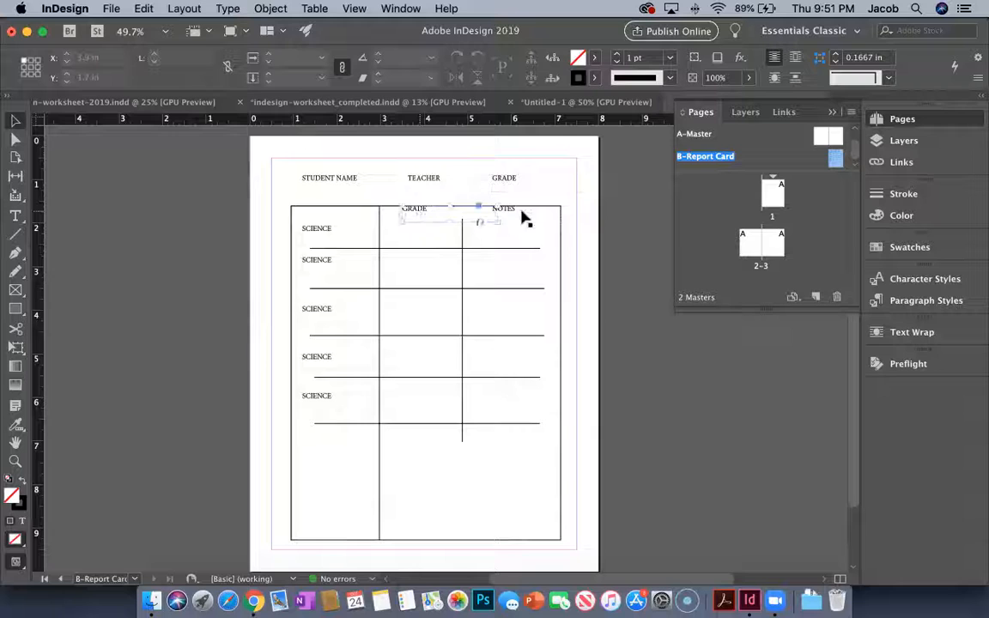
pyautogui.click(506, 215)
pyautogui.click(105, 242)
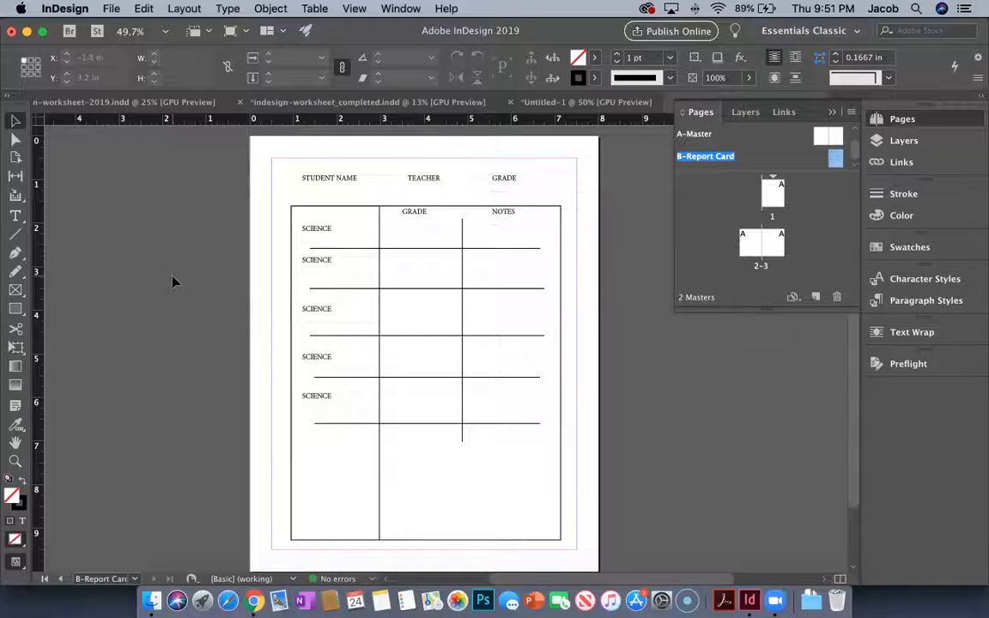
# Step: Go to page 1 and apply the B-Report Card master to it
pyautogui.click(774, 195)
pyautogui.doubleClick(775, 200)
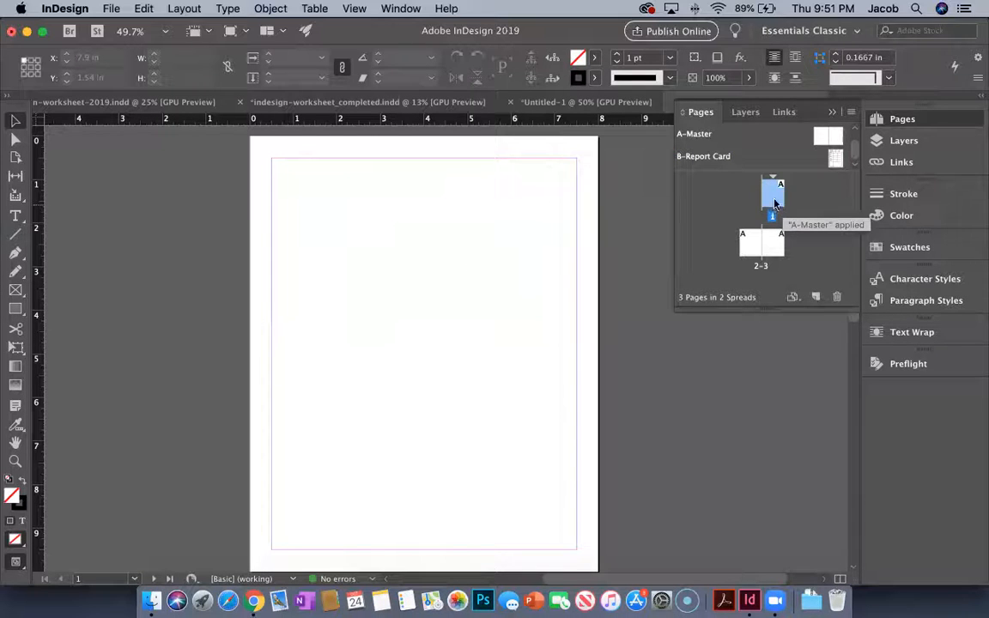
pyautogui.rightClick(774, 202)
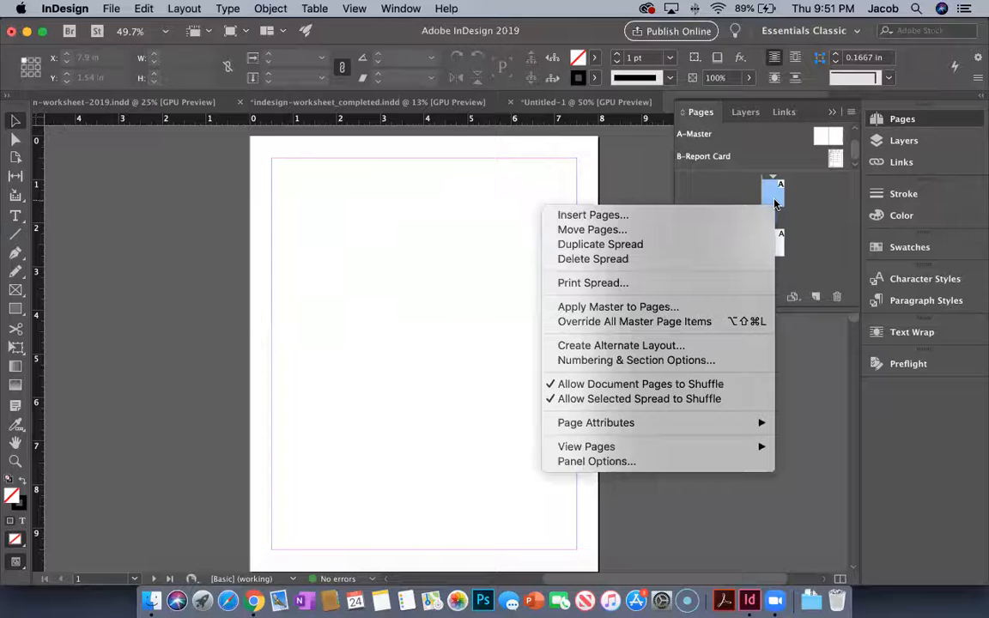
pyautogui.click(636, 307)
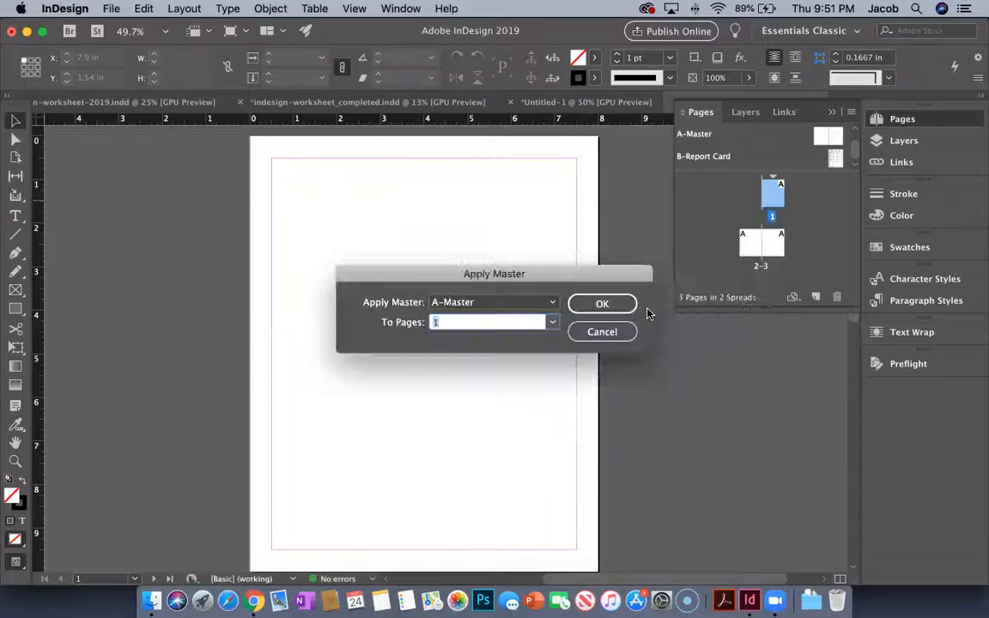
pyautogui.click(554, 305)
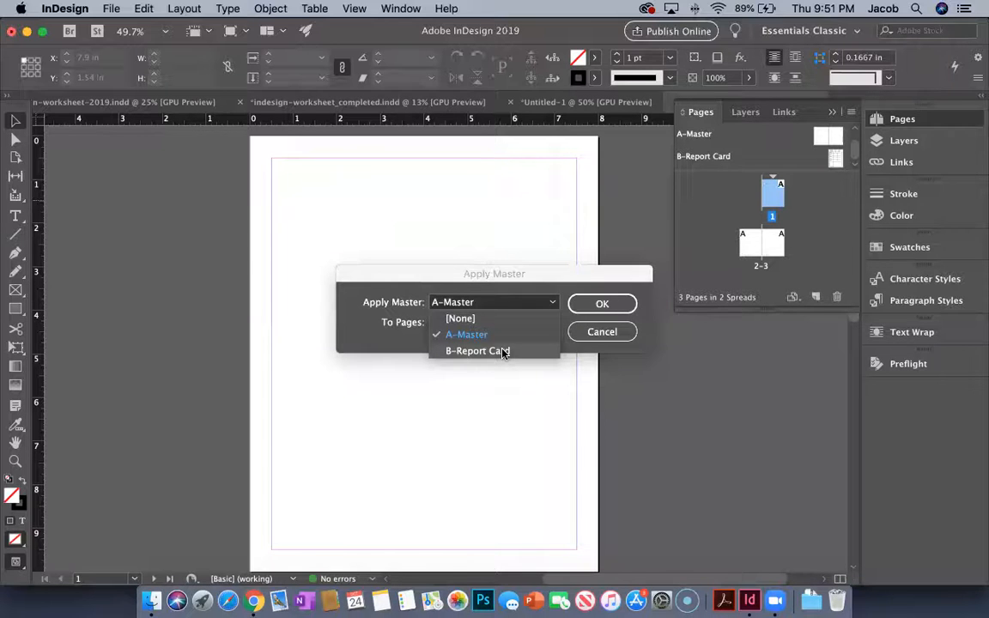
pyautogui.click(503, 351)
pyautogui.click(592, 304)
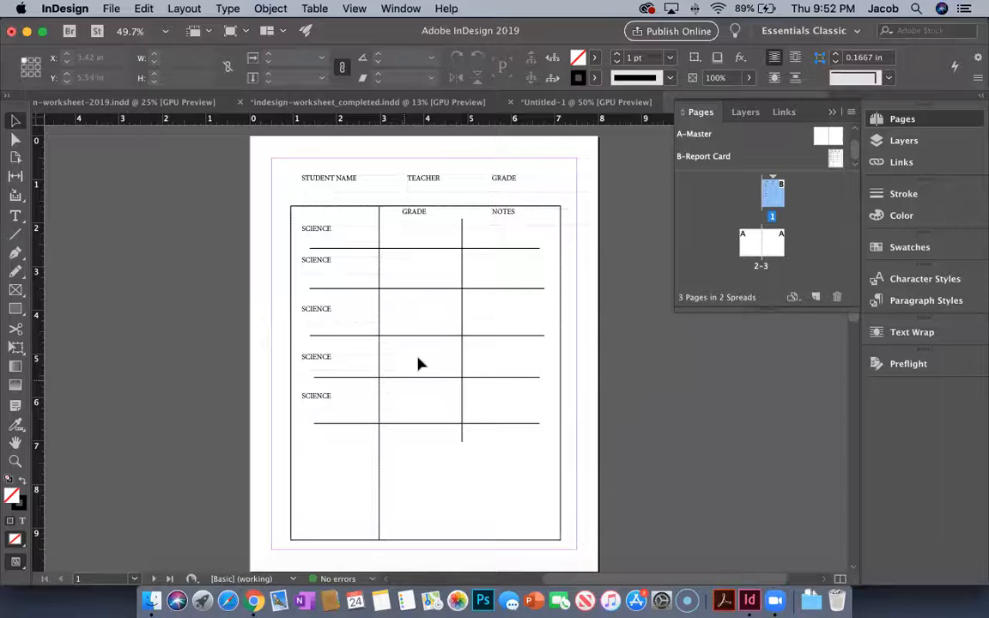
# Step: Add a text frame about 1.74 in wide below STUDENT NAME on page 1 and enter the student's first name
pyautogui.click(16, 220)
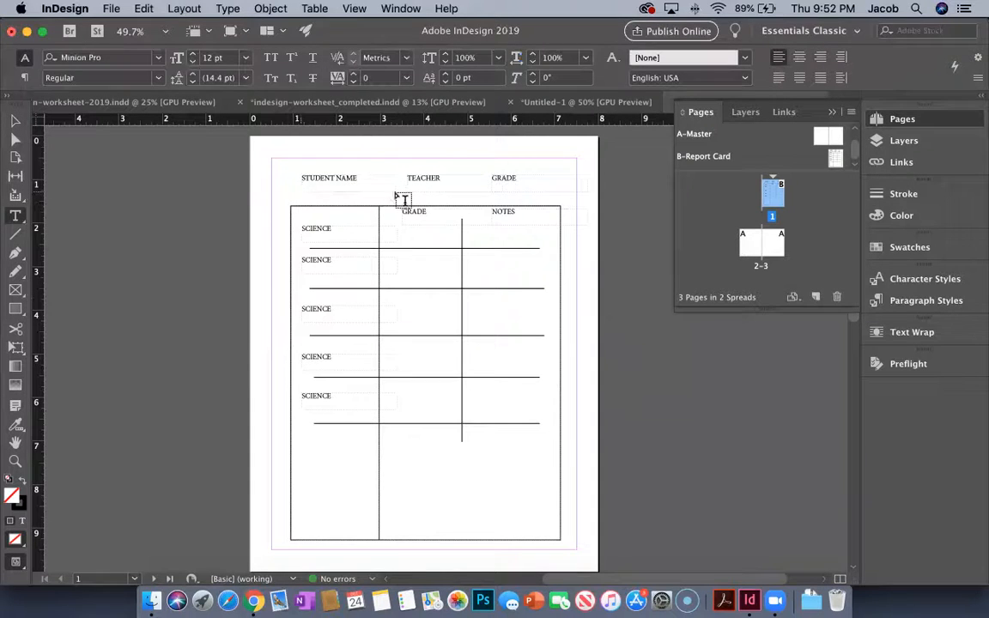
pyautogui.moveTo(286, 184); pyautogui.dragTo(361, 195)
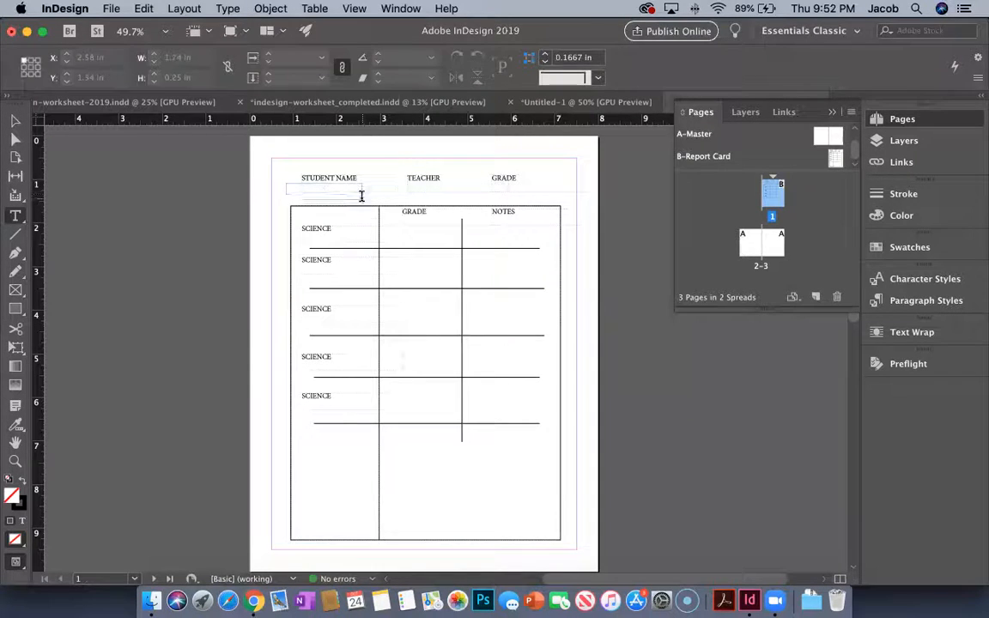
pyautogui.write('Jo')
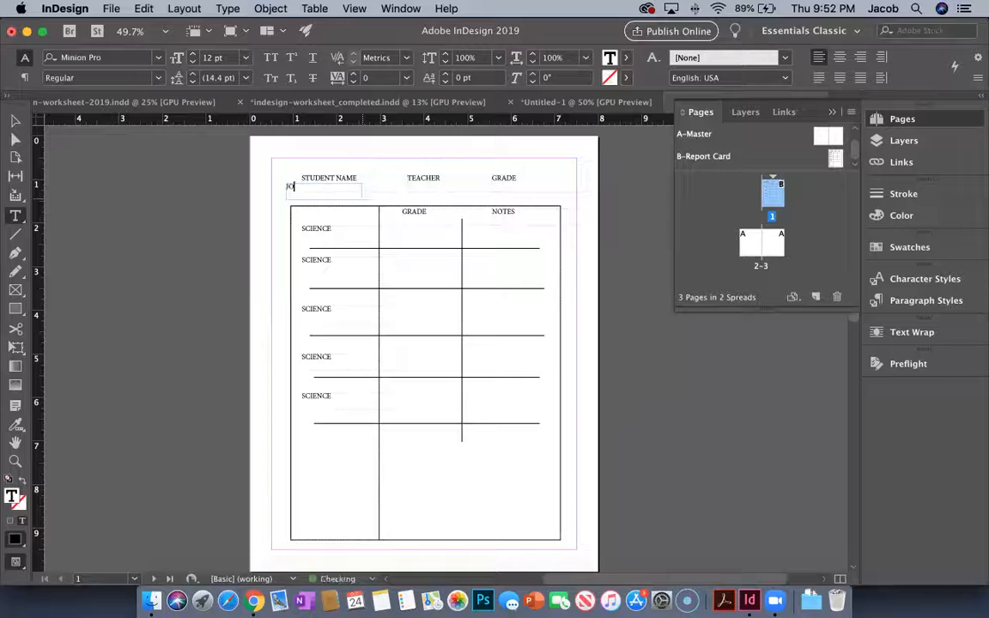
pyautogui.click(16, 120)
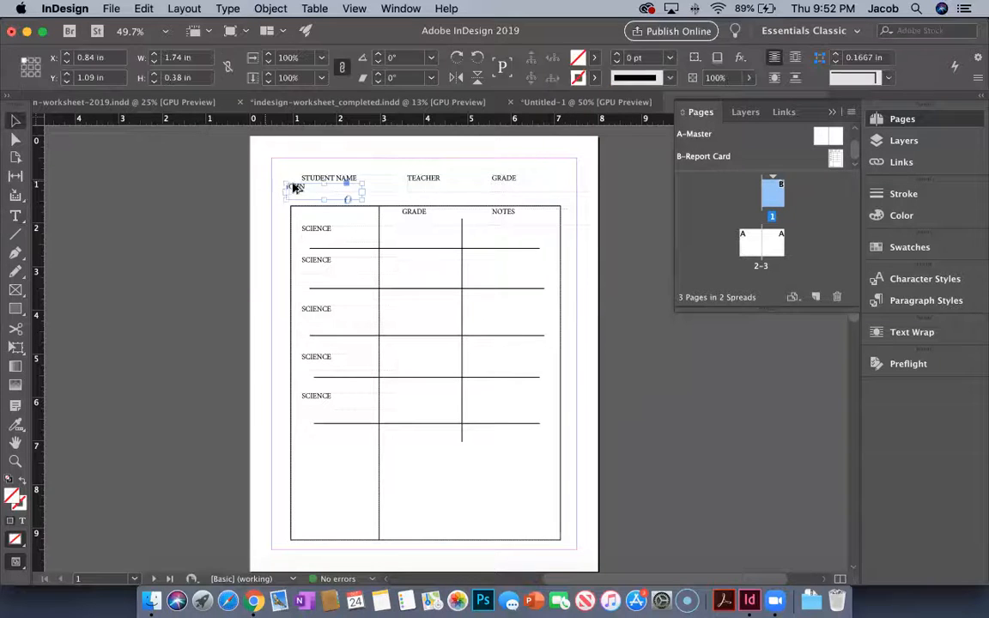
# Step: Align the student's name frame below STUDENT NAME, duplicate it below TEACHER at about X 3.5 in, and replace the copy's text with the teacher's surname
pyautogui.moveTo(295, 189); pyautogui.dragTo(420, 195)
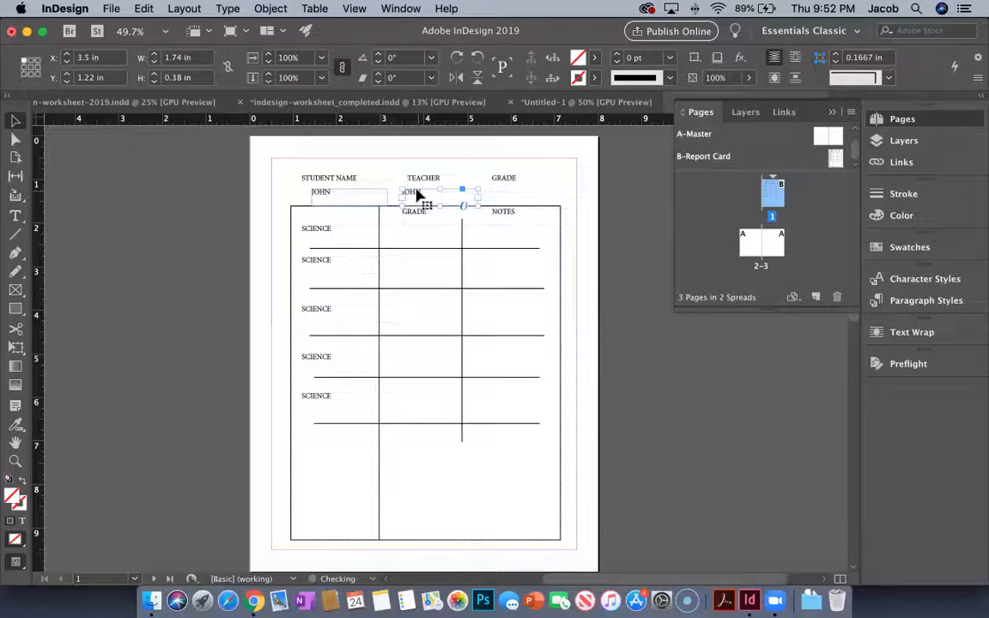
pyautogui.doubleClick(417, 186)
pyautogui.press('super+a')
pyautogui.write('SMIT')
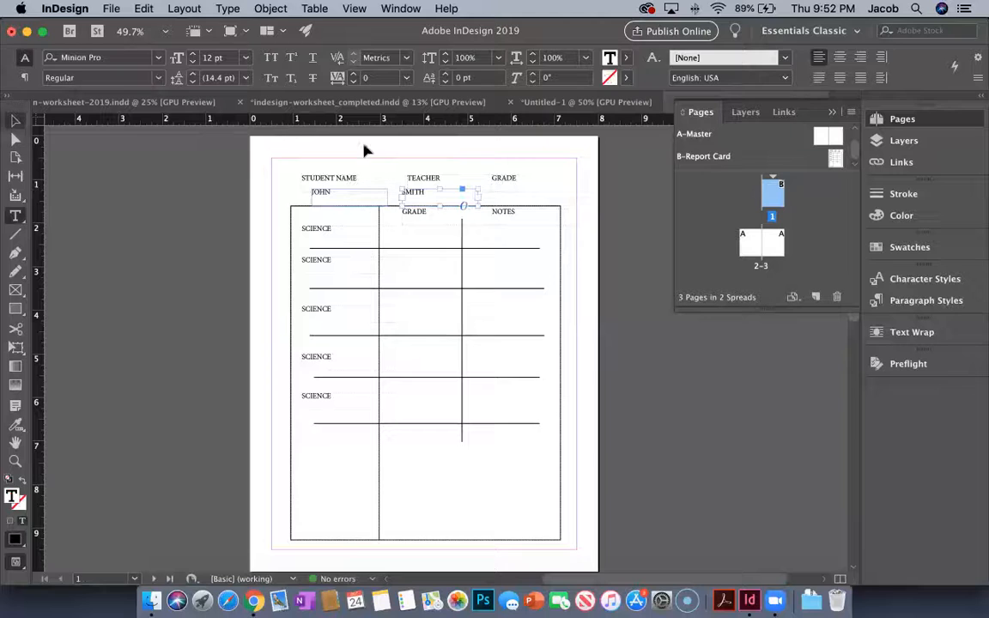
pyautogui.press('Escape')
# Step: Duplicate the teacher's name frame below the GRADE heading at about X 5.69 in, Y 1.22 in, and replace the copy's text with 5TH
pyautogui.moveTo(415, 197); pyautogui.dragTo(504, 197)
pyautogui.doubleClick(501, 193)
pyautogui.press('super+a')
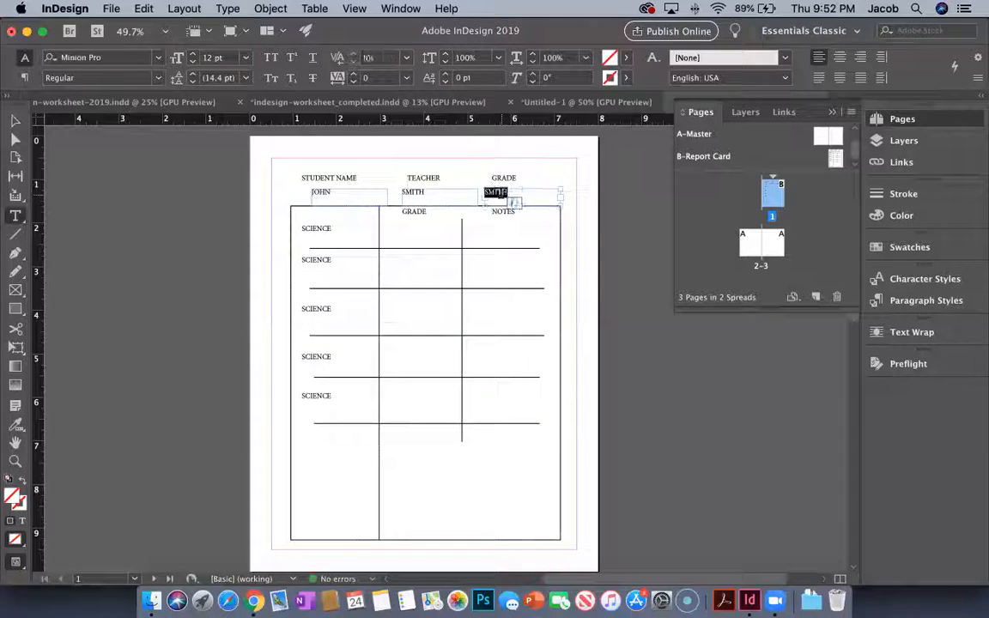
pyautogui.write('B')
pyautogui.write('TH')
pyautogui.click(14, 120)
pyautogui.moveTo(486, 187); pyautogui.dragTo(507, 194)
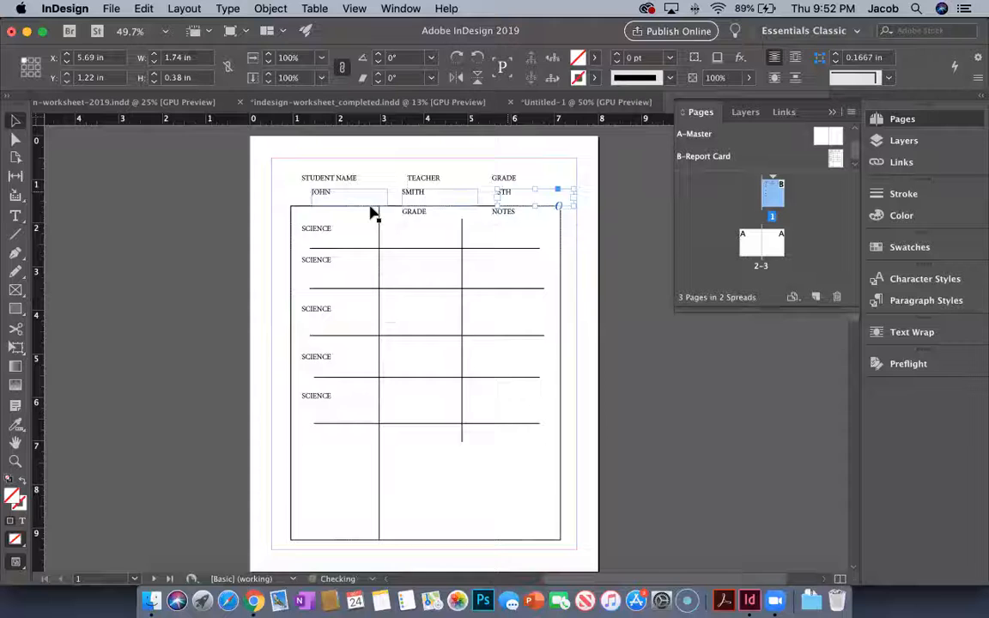
# Step: Duplicate the student's name frame into the first SCIENCE row's GRADE column and replace the copy's text with D
pyautogui.moveTo(320, 192); pyautogui.dragTo(401, 232)
pyautogui.doubleClick(400, 228)
pyautogui.doubleClick(401, 228)
pyautogui.write('D')
pyautogui.click(15, 120)
# Step: Duplicate the D frame into the first row's NOTES column and replace the copy's text with the filler SAKJFLADKJFAKDJFLDJH
pyautogui.moveTo(393, 229); pyautogui.dragTo(499, 230)
pyautogui.doubleClick(503, 227)
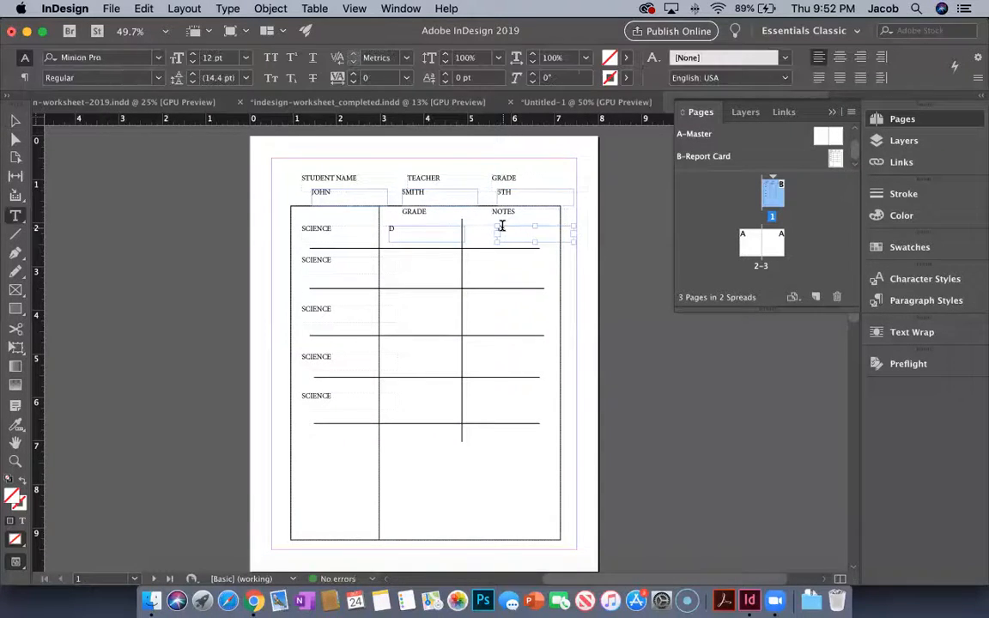
pyautogui.write('SAKJFLADKJFAKDJFLDJH')
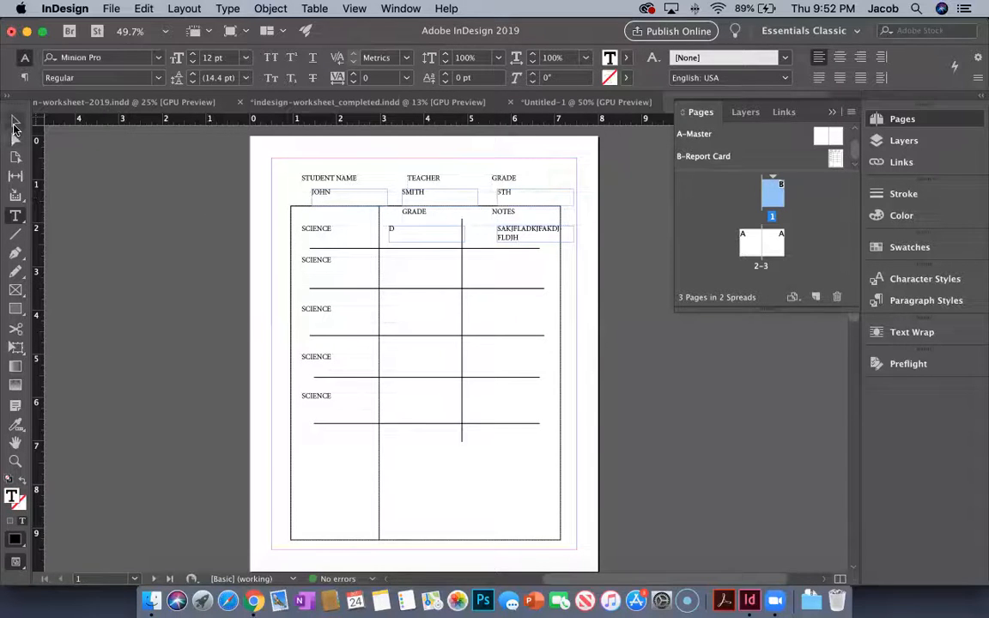
pyautogui.click(15, 123)
pyautogui.click(109, 255)
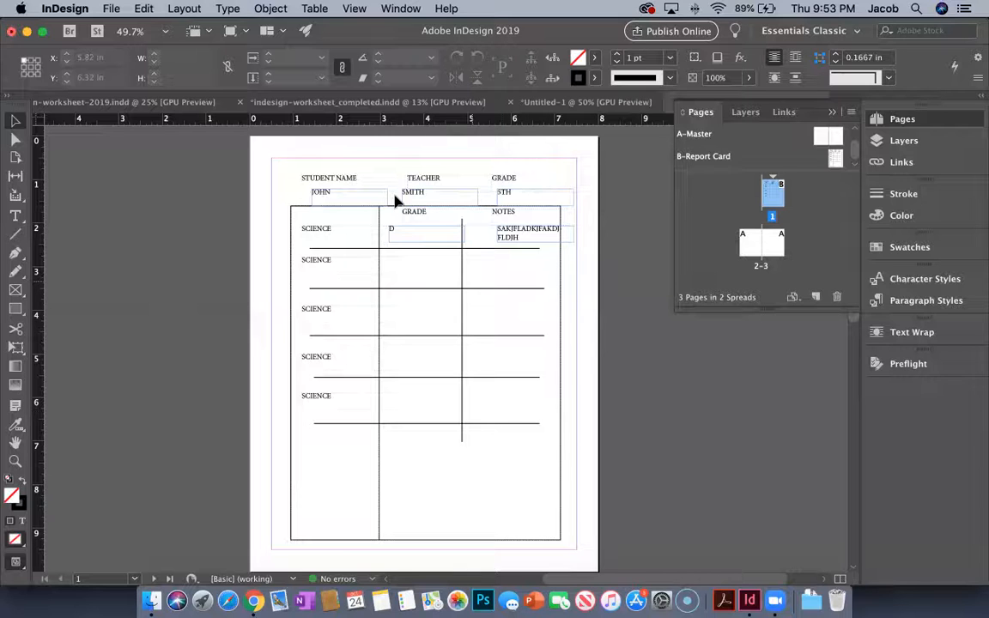
# Step: Shift the notes frame left inside the table, and duplicate the grade and notes frames into the other four SCIENCE rows, the lowest at about Y 5.9 in
pyautogui.click(442, 227)
pyautogui.moveTo(509, 230); pyautogui.dragTo(493, 230)
pyautogui.keyDown('shift'); pyautogui.click(388, 227); pyautogui.keyUp('shift')
pyautogui.moveTo(388, 227); pyautogui.dragTo(395, 311)
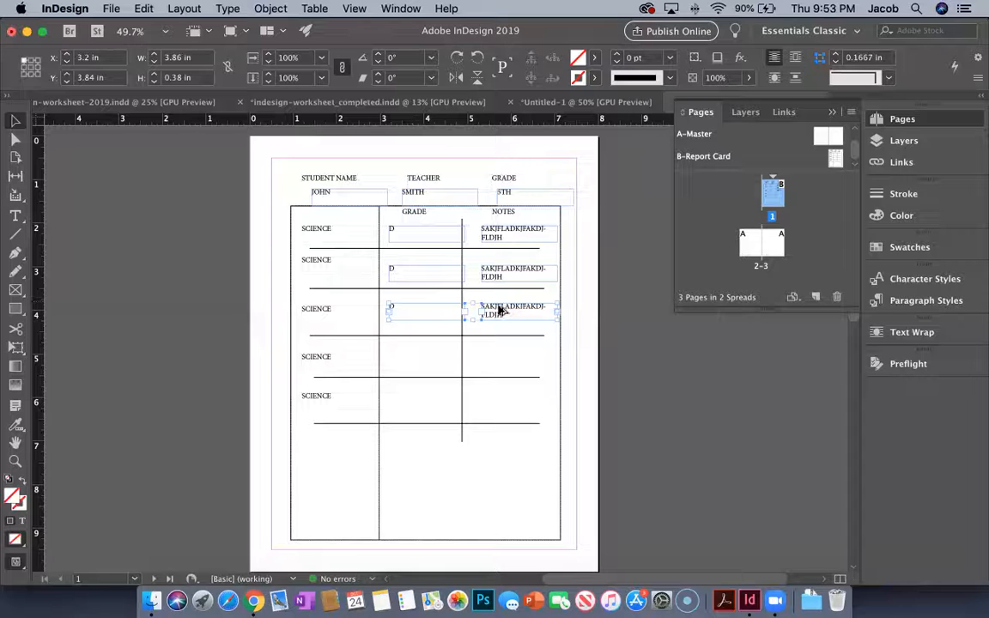
pyautogui.moveTo(495, 309); pyautogui.dragTo(491, 400)
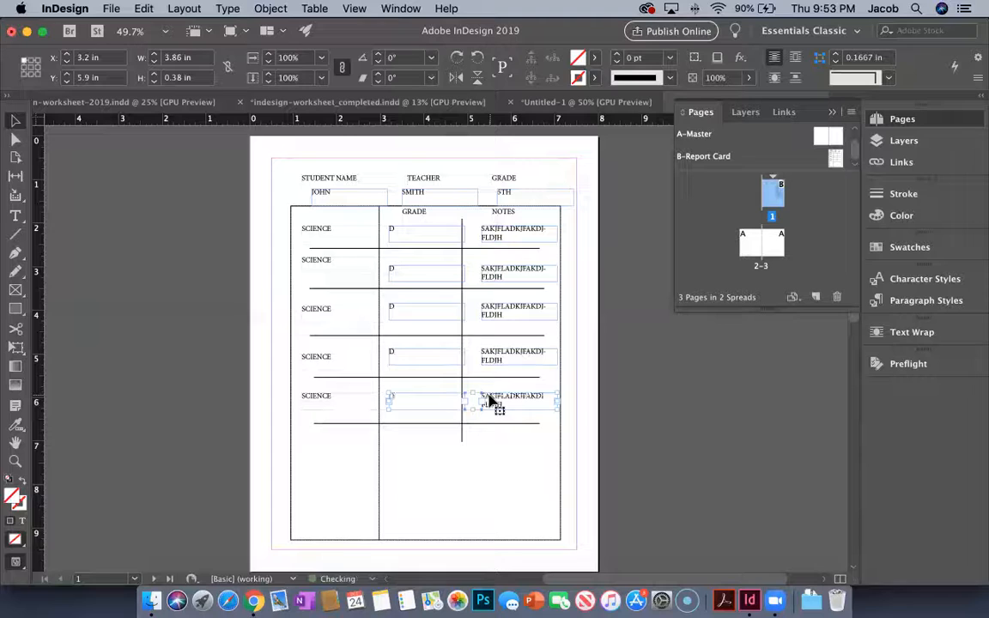
pyautogui.click(189, 321)
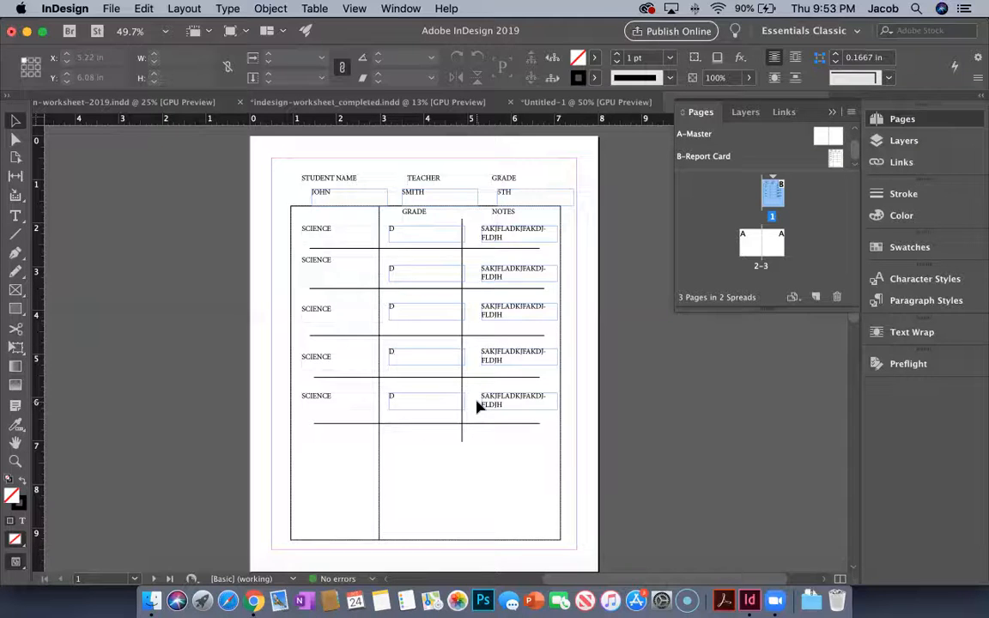
# Step: Apply the B-Report Card master to page 2
pyautogui.click(745, 248)
pyautogui.rightClick(747, 249)
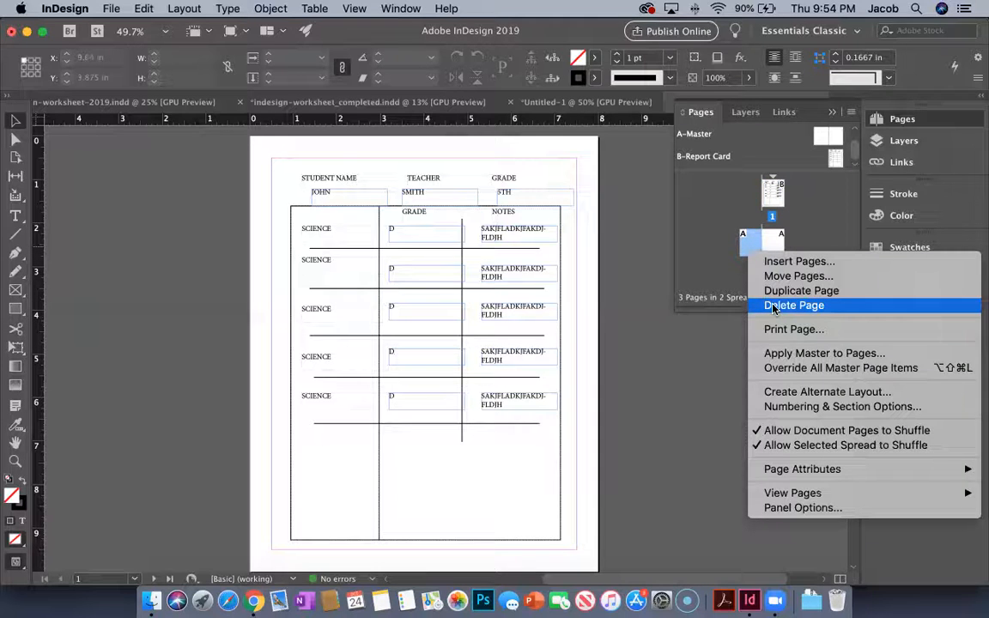
pyautogui.click(779, 353)
pyautogui.click(549, 303)
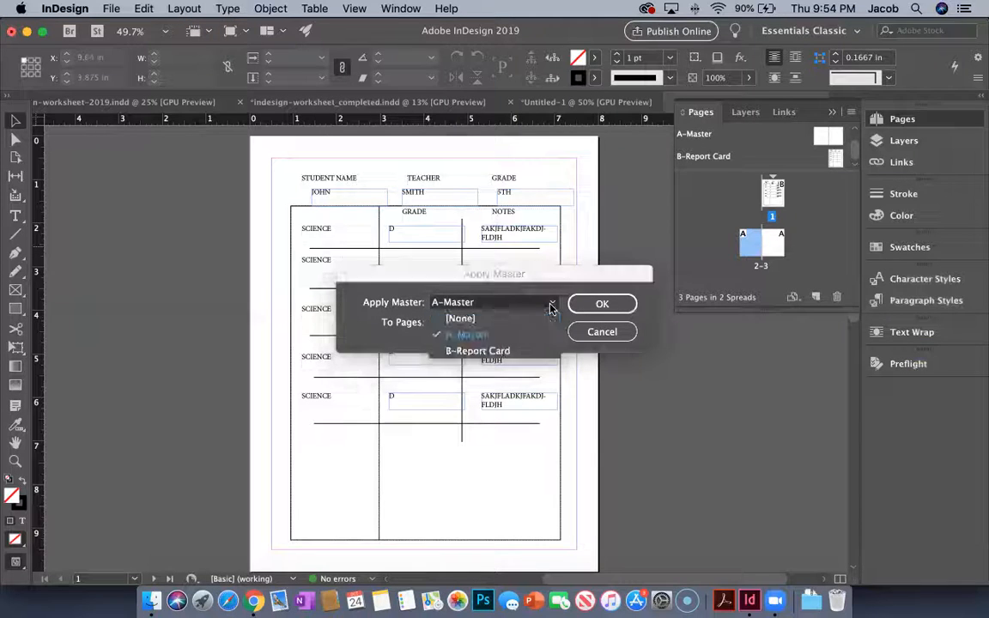
pyautogui.click(503, 348)
pyautogui.click(601, 305)
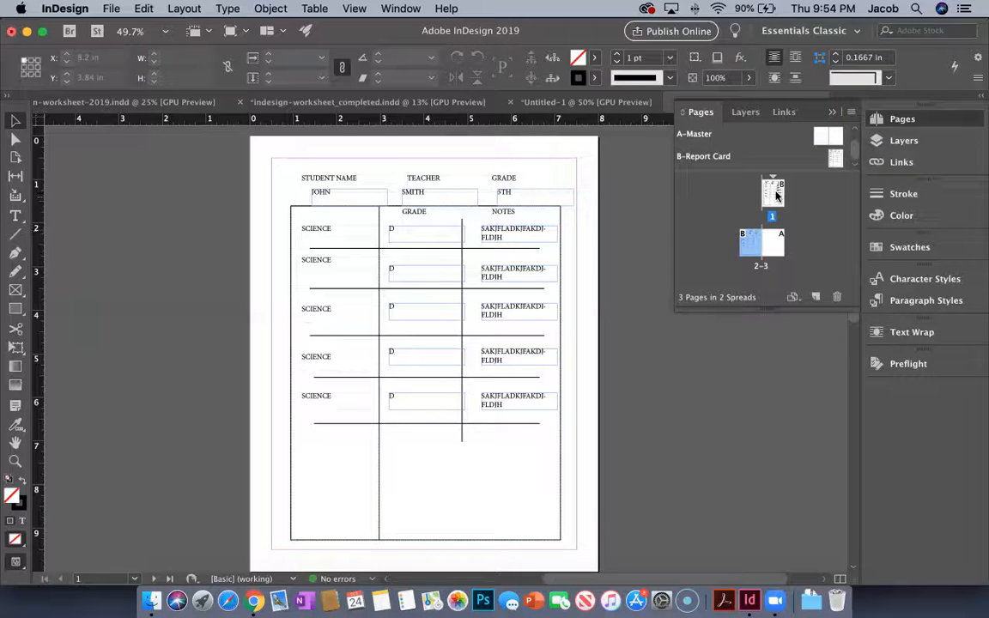
# Step: Examine the report card layout on page 2 and compare it with the filled-in page 1
pyautogui.scroll(1, 606, 231)
pyautogui.scroll(-10, 605, 231)
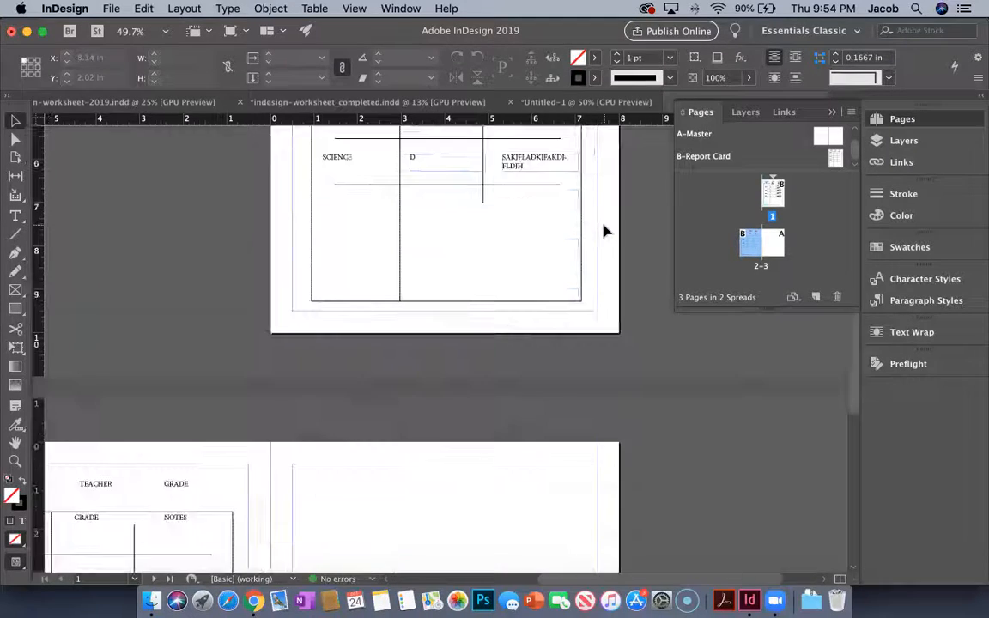
pyautogui.hscroll(-2, 605, 231)
pyautogui.scroll(-2, 606, 232)
pyautogui.hscroll(-2, 605, 231)
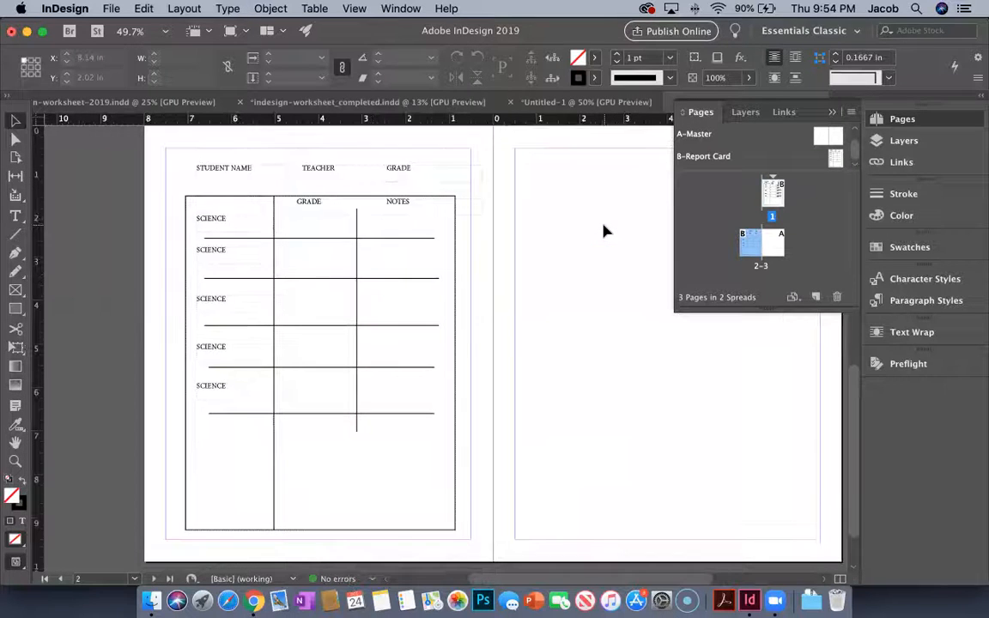
pyautogui.scroll(10, 605, 231)
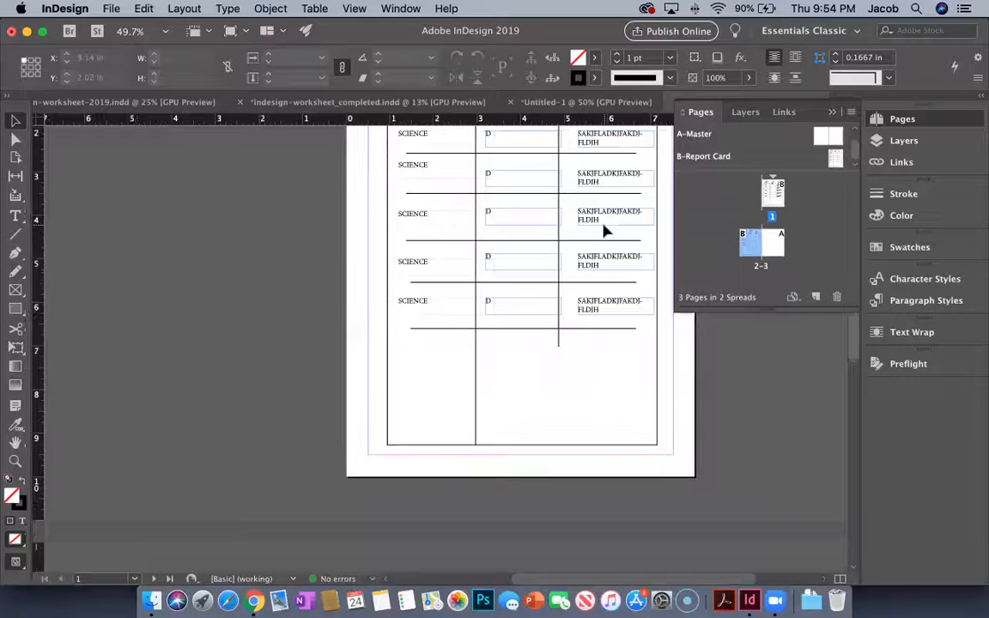
pyautogui.scroll(3, 606, 227)
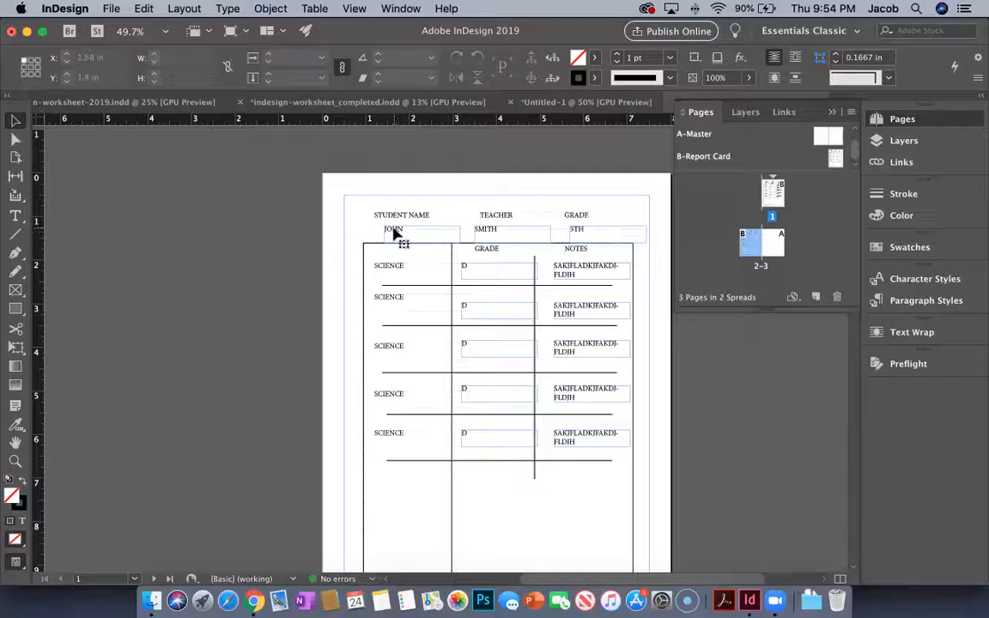
# Step: Copy all the filled-in header, grade and notes frames from page 1 onto page 2, placing them at about X 1.3 in, Y 1.22 in
pyautogui.click(394, 234)
pyautogui.keyDown('shift'); pyautogui.click(486, 229); pyautogui.keyUp('shift')
pyautogui.keyDown('shift'); pyautogui.click(576, 232); pyautogui.keyUp('shift')
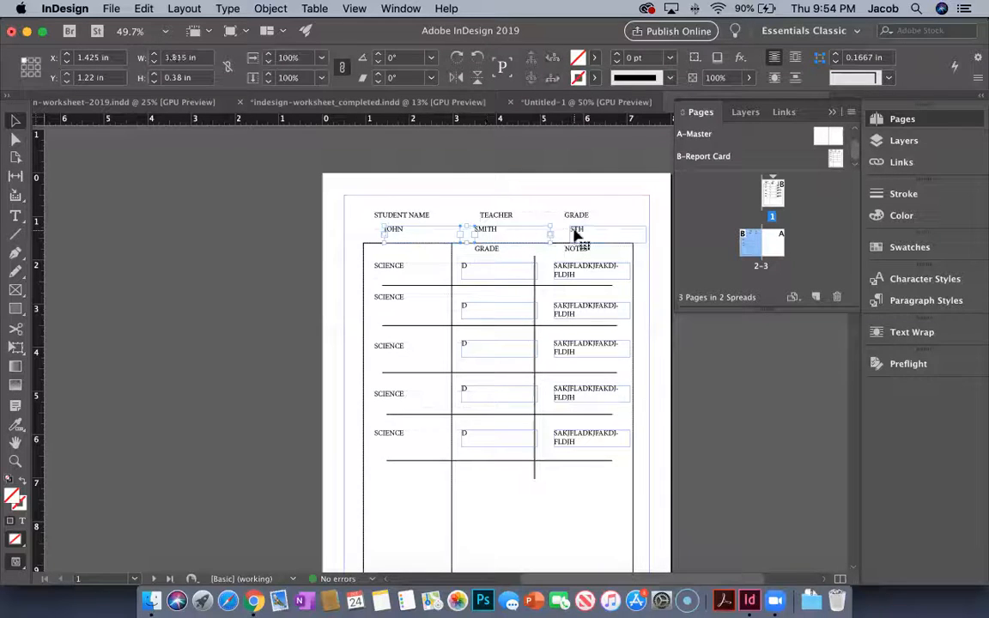
pyautogui.keyDown('shift'); pyautogui.click(470, 271); pyautogui.keyUp('shift')
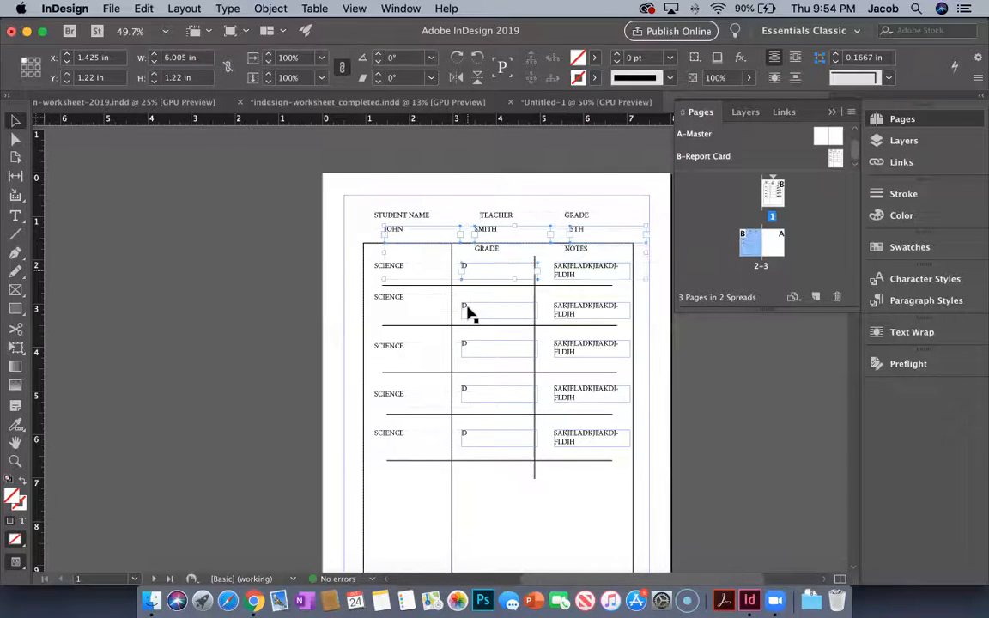
pyautogui.keyDown('shift'); pyautogui.click(469, 314); pyautogui.keyUp('shift')
pyautogui.keyDown('shift'); pyautogui.click(461, 350); pyautogui.keyUp('shift')
pyautogui.keyDown('shift'); pyautogui.click(461, 393); pyautogui.keyUp('shift')
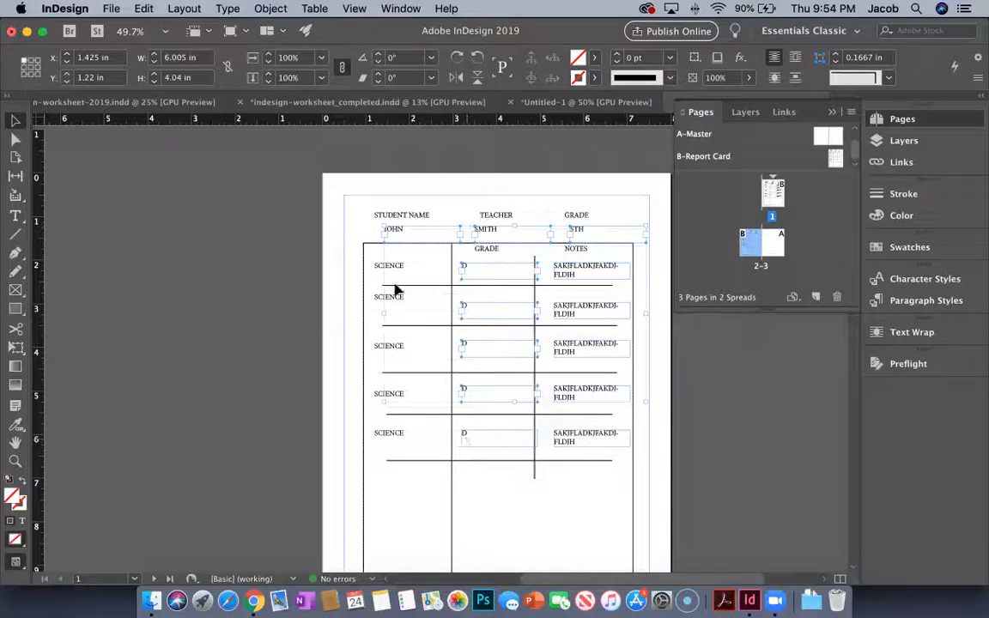
pyautogui.moveTo(611, 539); pyautogui.dragTo(647, 546)
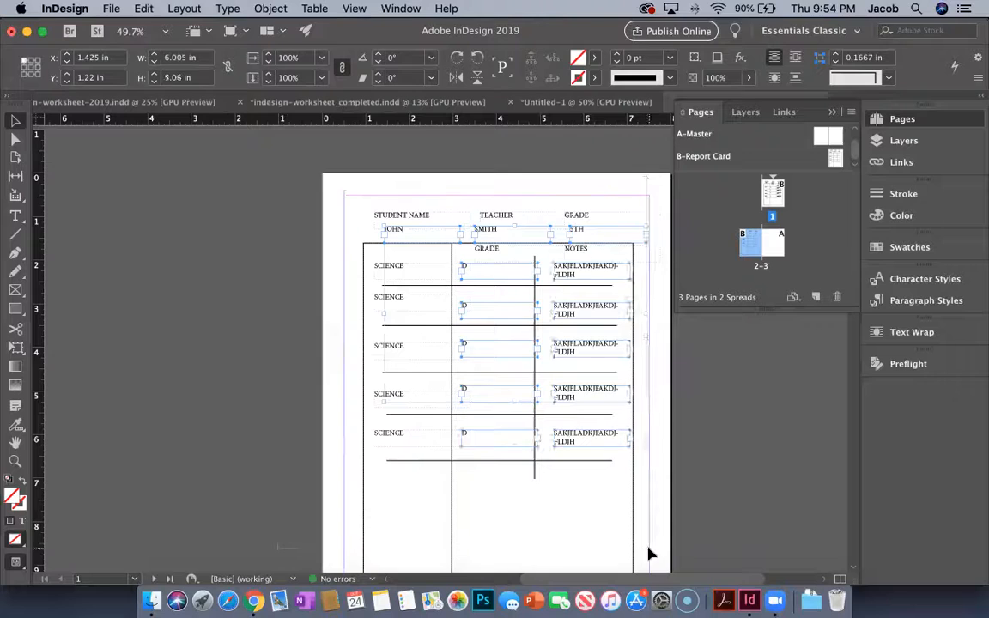
pyautogui.doubleClick(746, 244)
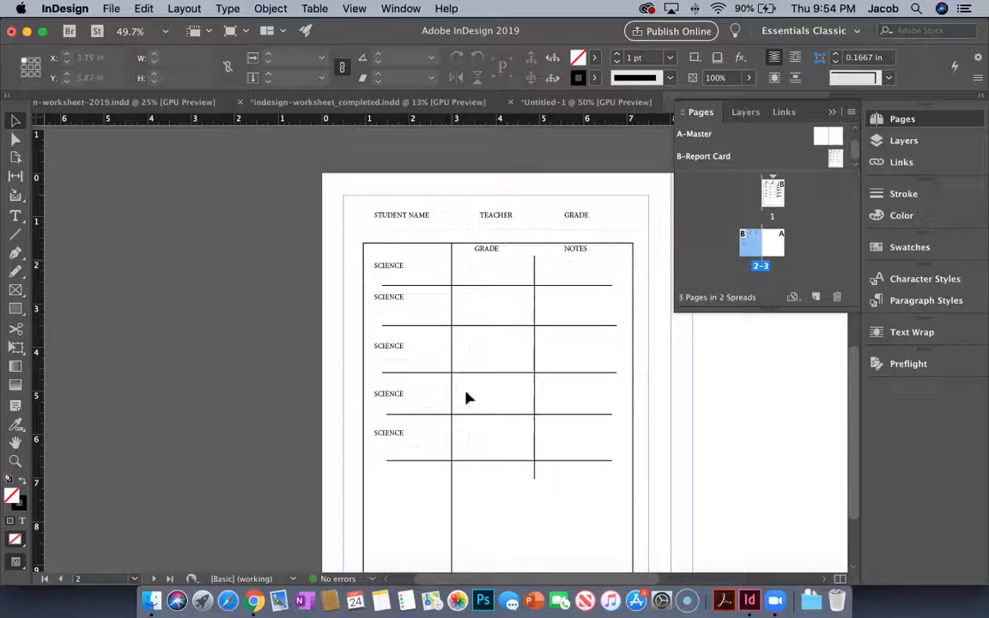
pyautogui.press('super+alt+shift+v')
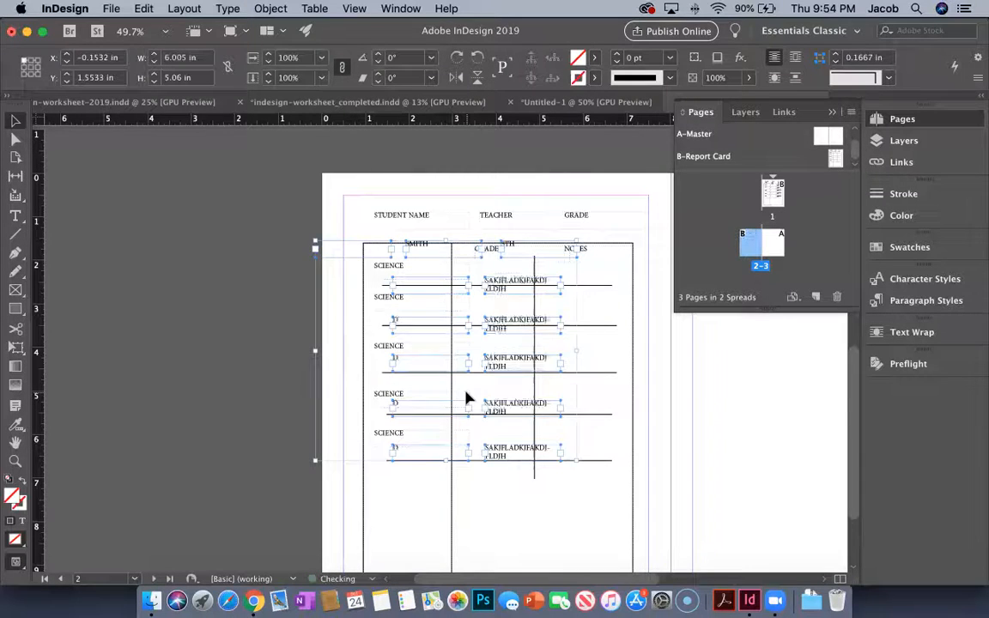
pyautogui.moveTo(327, 247); pyautogui.dragTo(391, 230)
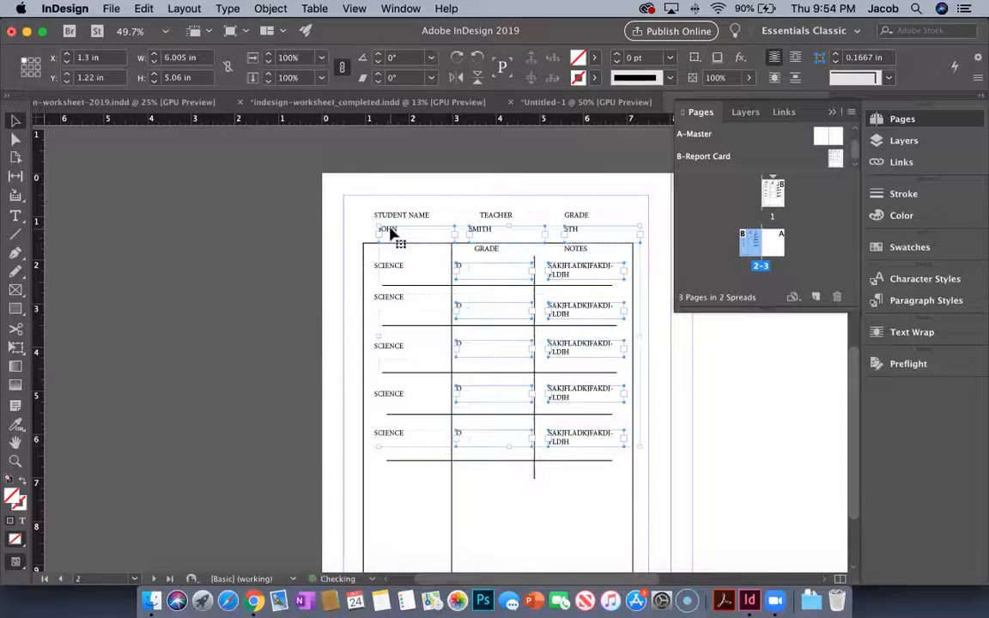
# Step: Replace the student name in the header on page 2 with another student's first name
pyautogui.click(283, 257)
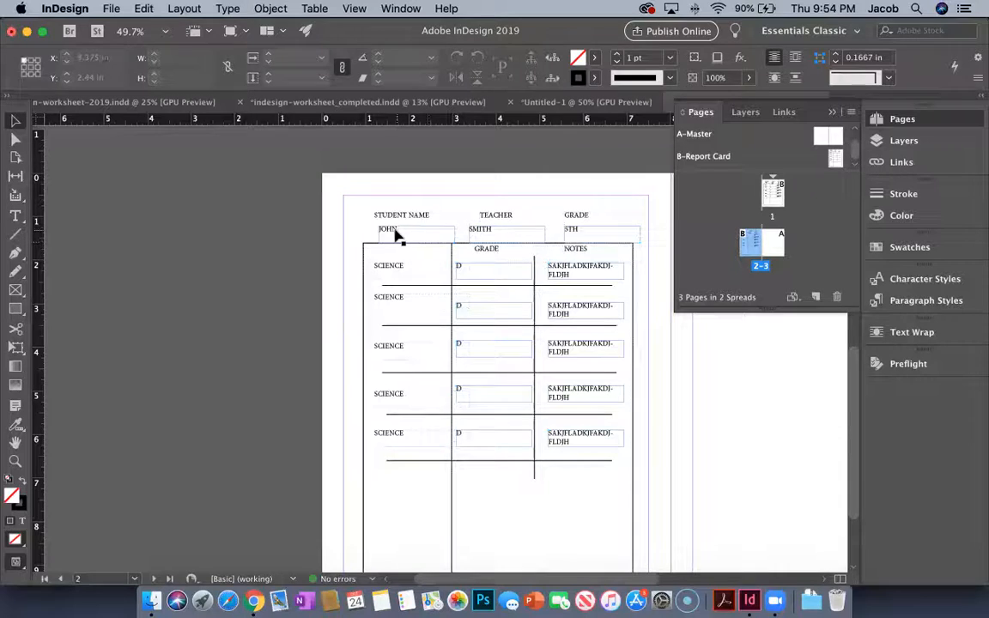
pyautogui.doubleClick(395, 236)
pyautogui.doubleClick(386, 232)
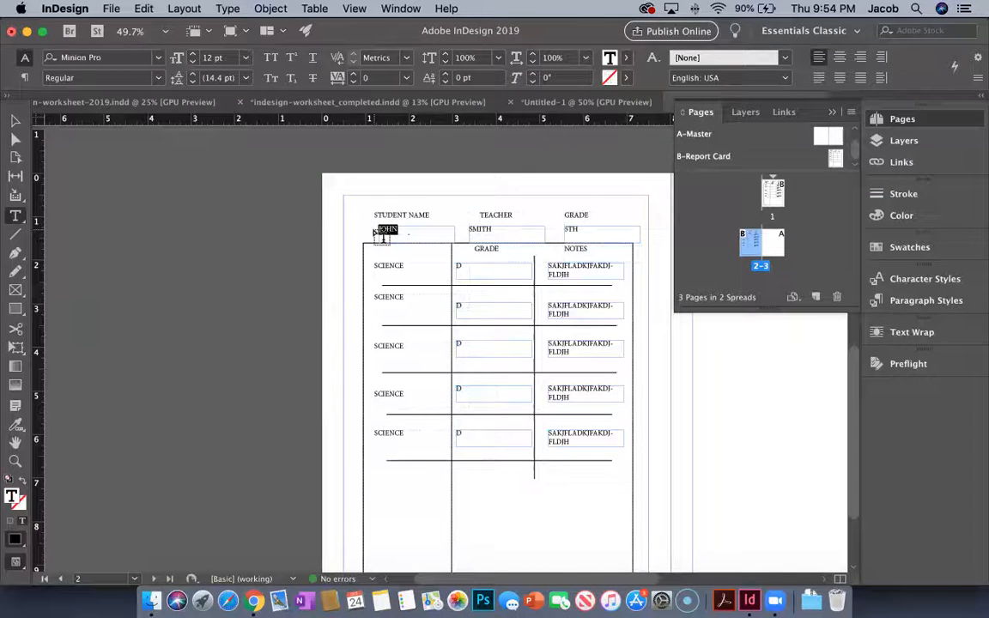
pyautogui.write('S')
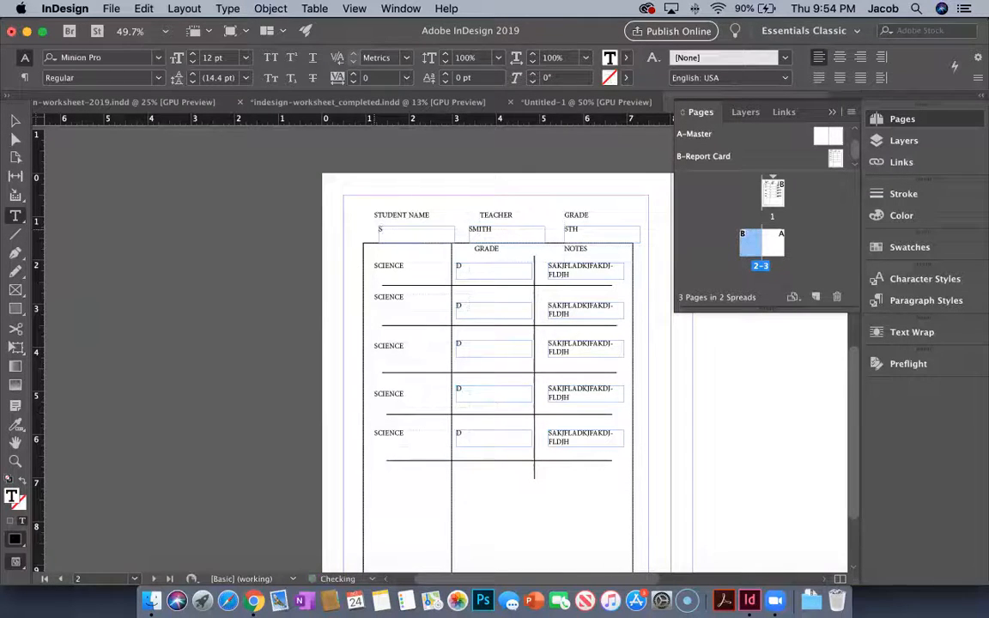
pyautogui.write('UZIE')
pyautogui.doubleClick(479, 228)
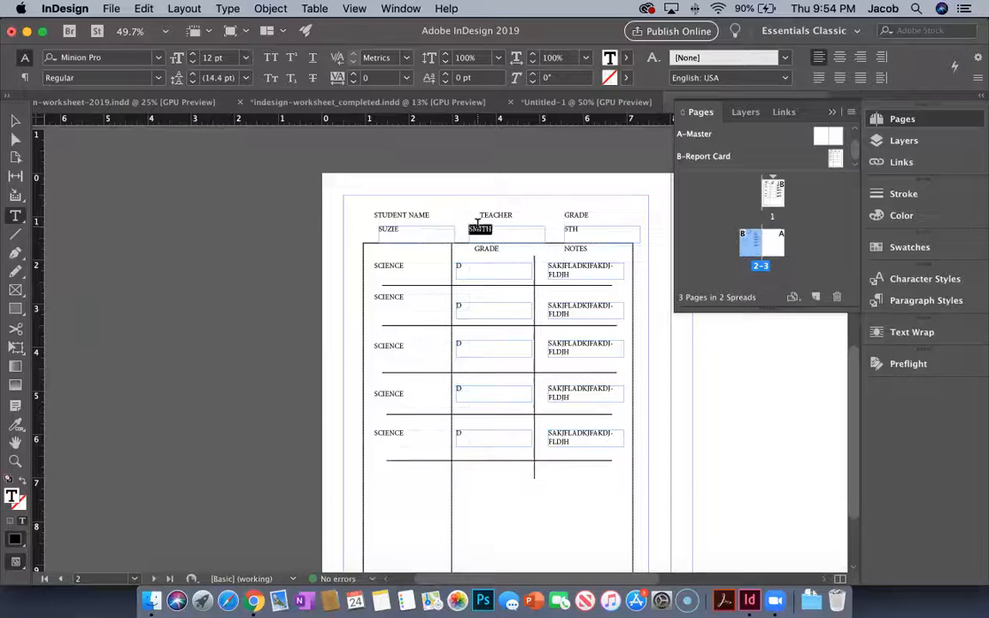
pyautogui.click(576, 229)
# Step: Change the grades in the first three SCIENCE rows on page 2 to A
pyautogui.doubleClick(457, 267)
pyautogui.write('A')
pyautogui.doubleClick(459, 306)
pyautogui.write('A')
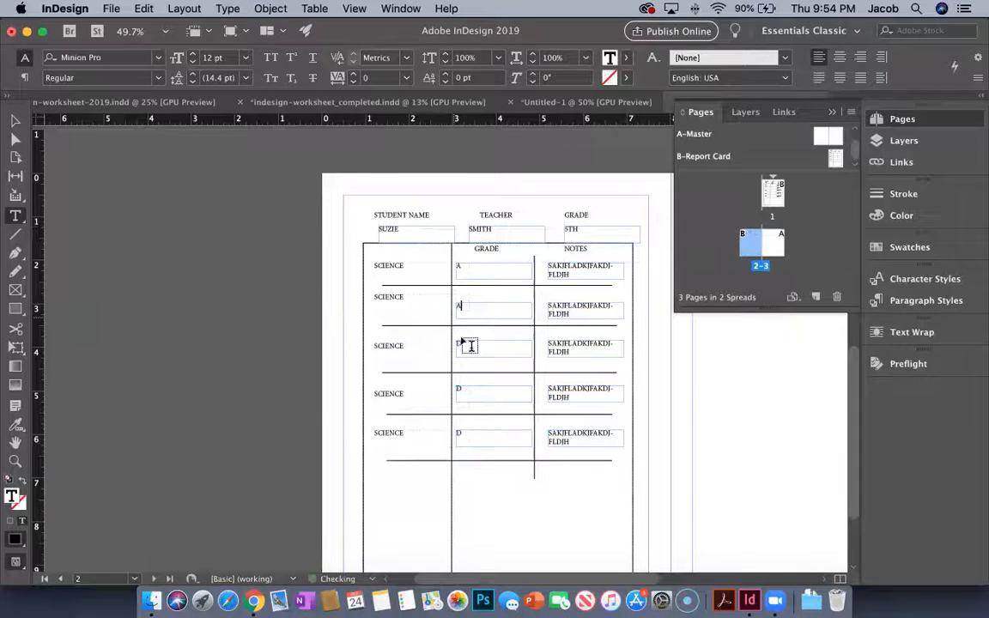
pyautogui.doubleClick(459, 345)
pyautogui.write('A')
# Step: Change the grades in the fourth and fifth SCIENCE rows on page 2 to A
pyautogui.doubleClick(458, 389)
pyautogui.click(462, 387)
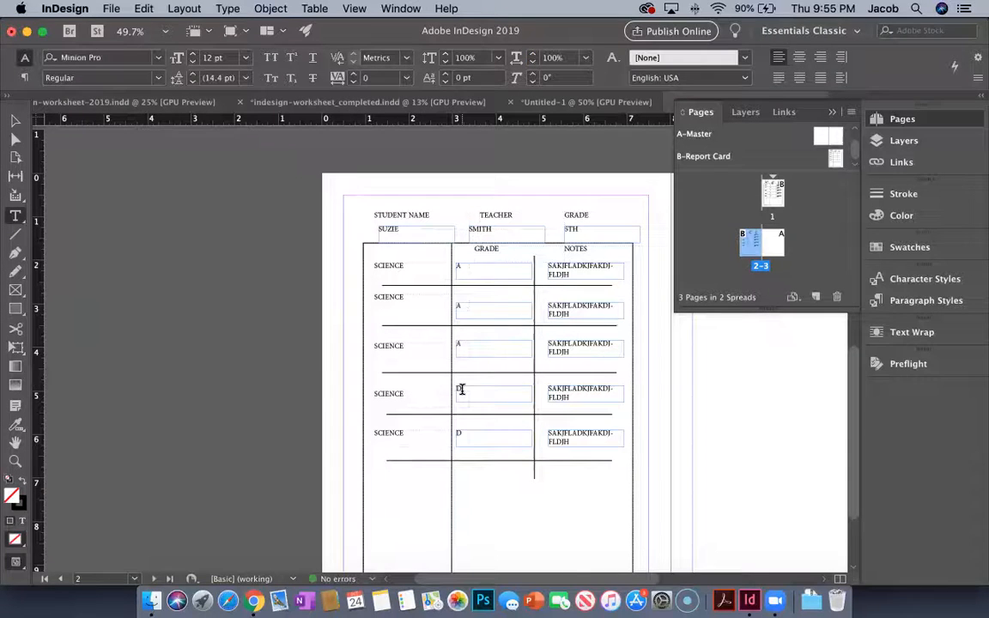
pyautogui.moveTo(463, 389); pyautogui.dragTo(455, 389)
pyautogui.write('A')
pyautogui.click(461, 433)
pyautogui.write('A')
pyautogui.press('Left')
pyautogui.press('BackSpace')
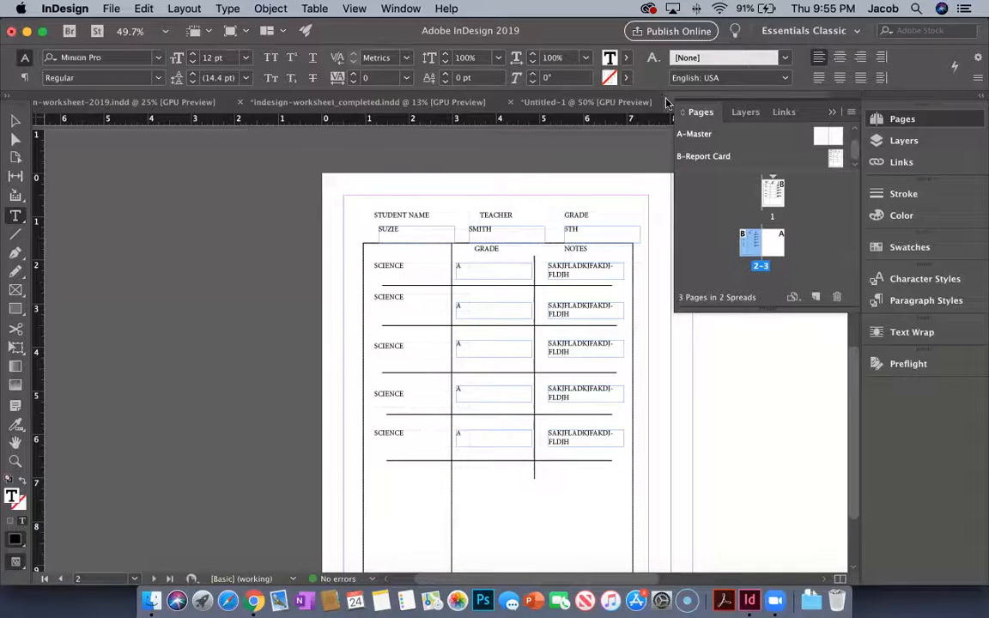
# Step: Create a new one-page master named PTC with the prefix C, not based on another master
pyautogui.click(741, 162)
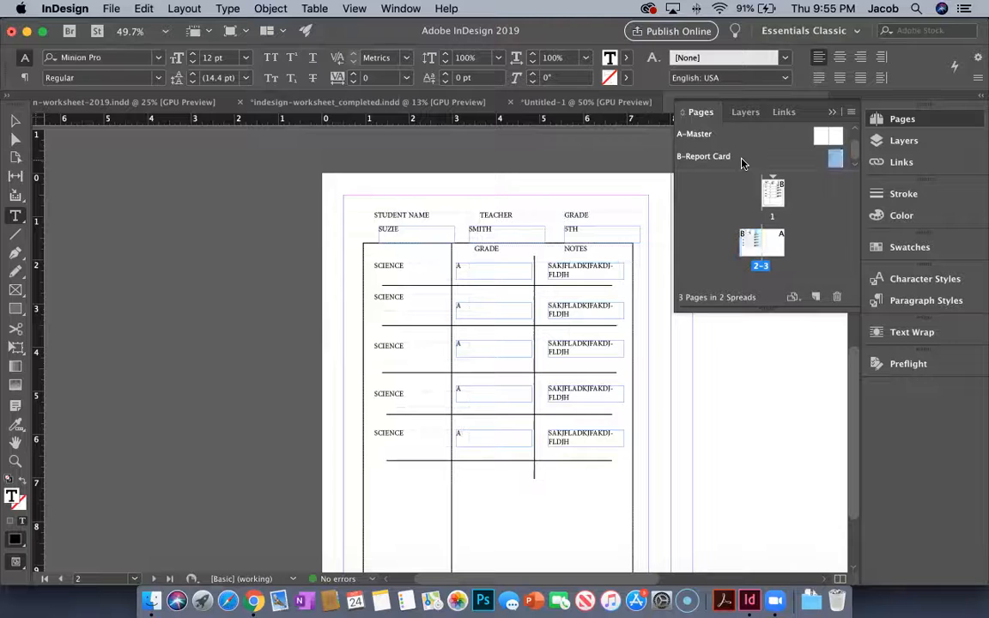
pyautogui.rightClick(743, 163)
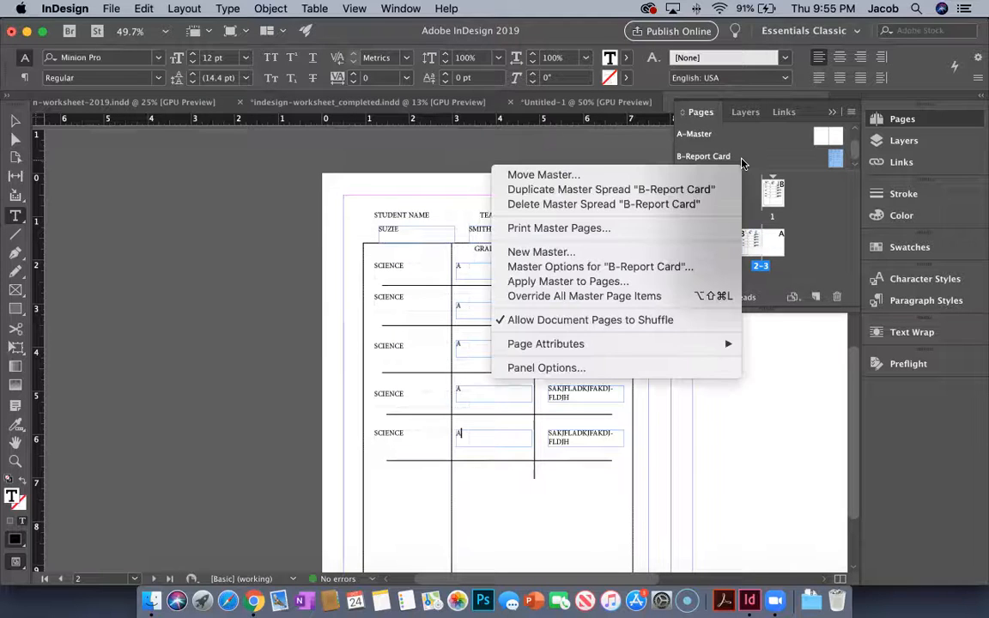
pyautogui.click(626, 252)
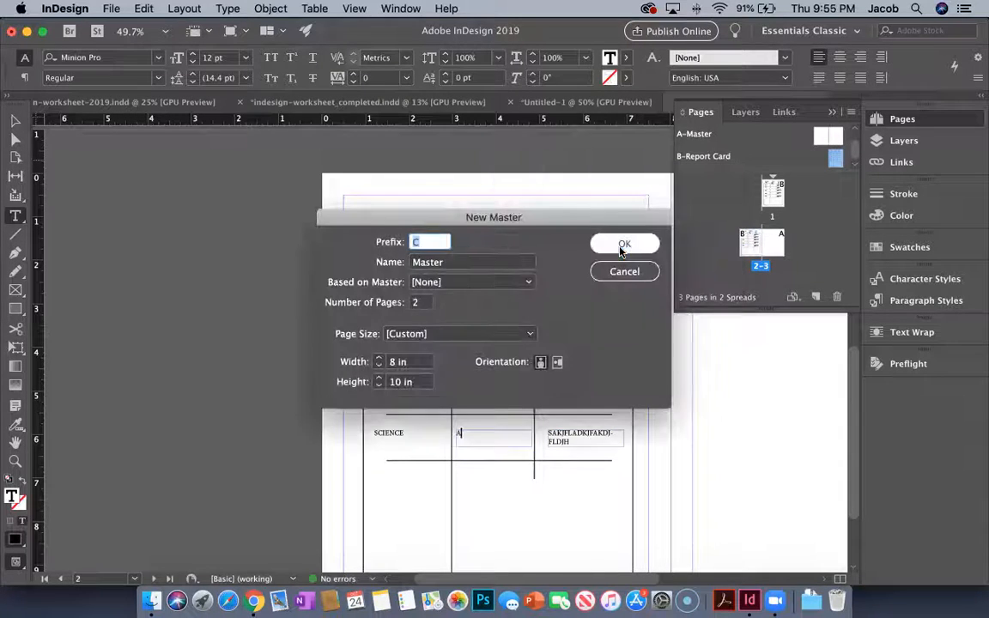
pyautogui.click(447, 265)
pyautogui.moveTo(447, 266); pyautogui.dragTo(373, 259)
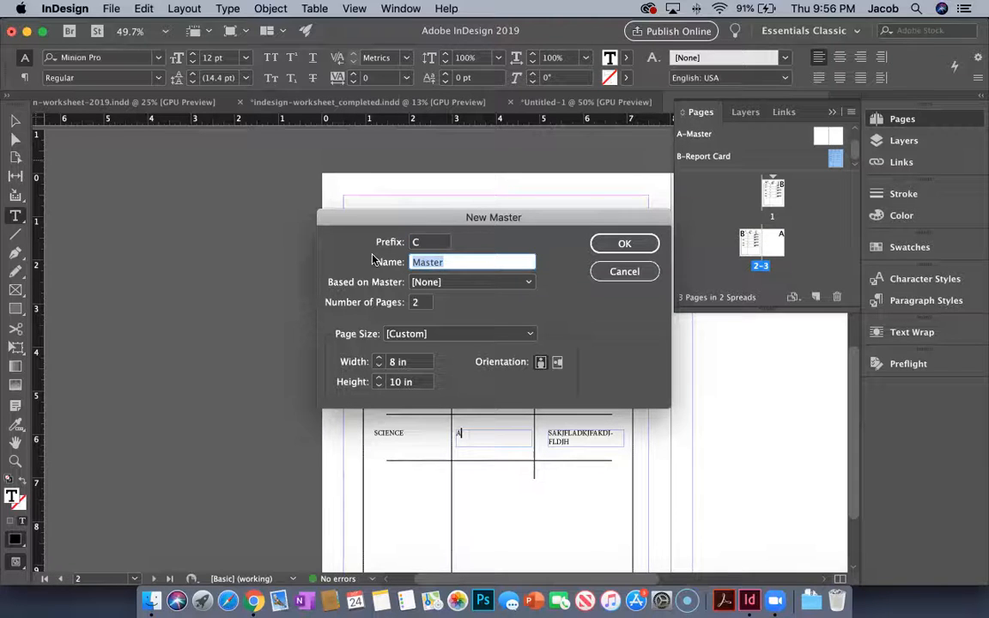
pyautogui.write('PTC')
pyautogui.doubleClick(420, 302)
pyautogui.write('1')
pyautogui.click(624, 244)
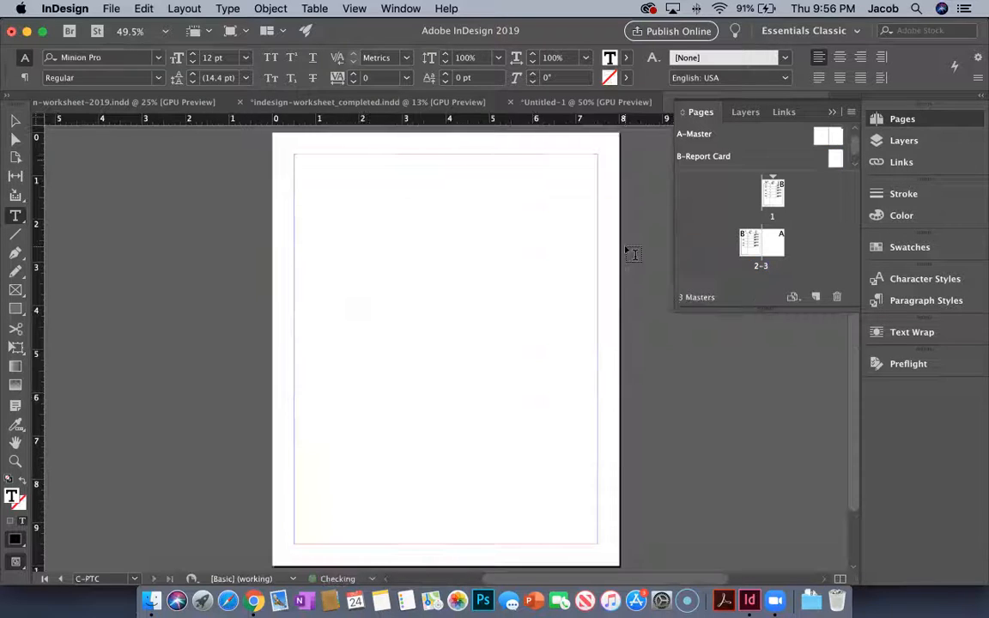
pyautogui.doubleClick(773, 244)
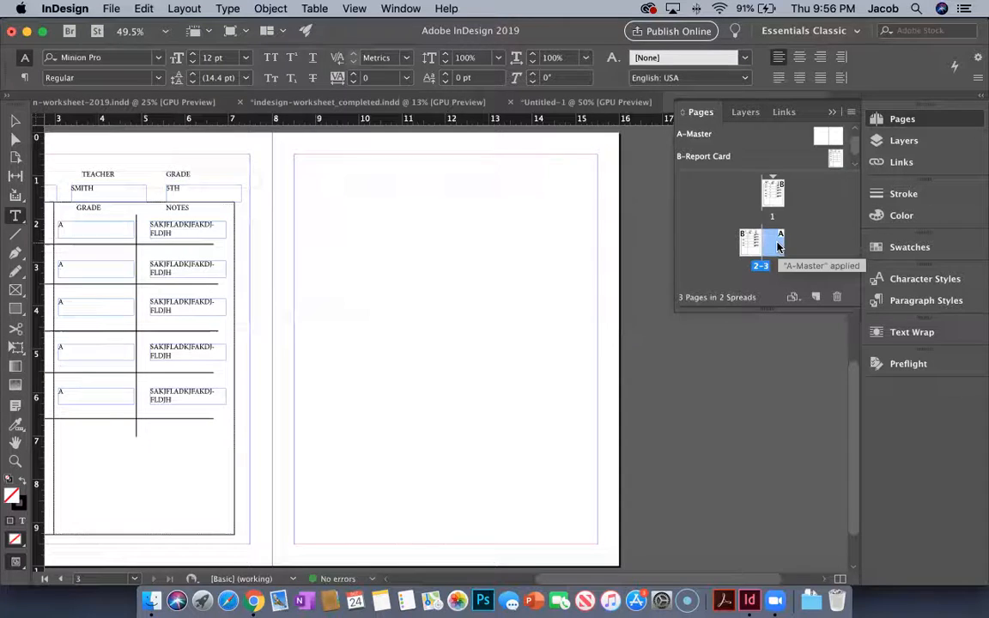
pyautogui.rightClick(779, 247)
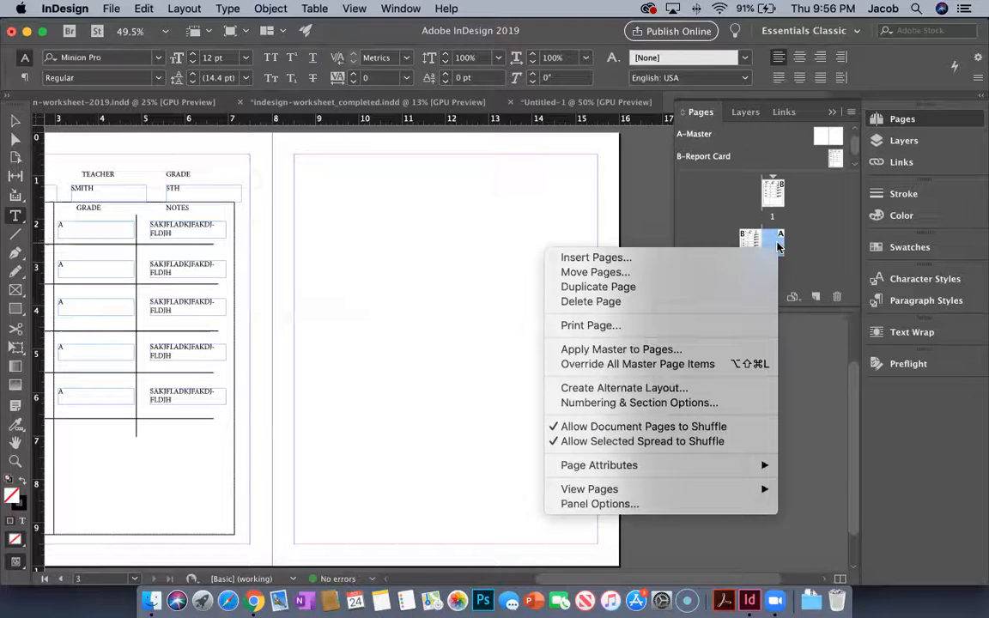
pyautogui.click(697, 350)
pyautogui.click(552, 303)
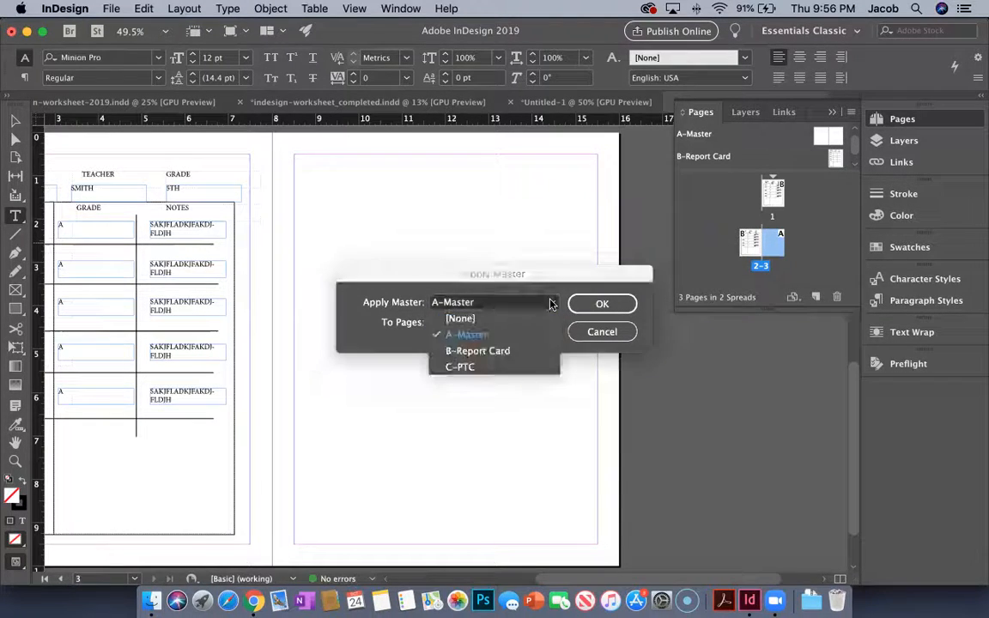
pyautogui.click(491, 368)
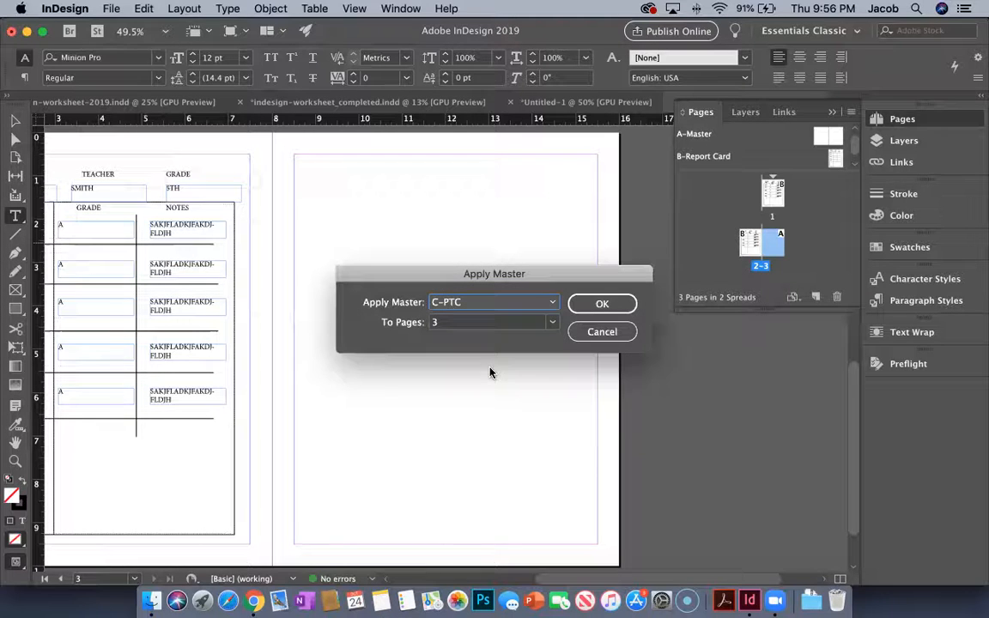
pyautogui.click(602, 333)
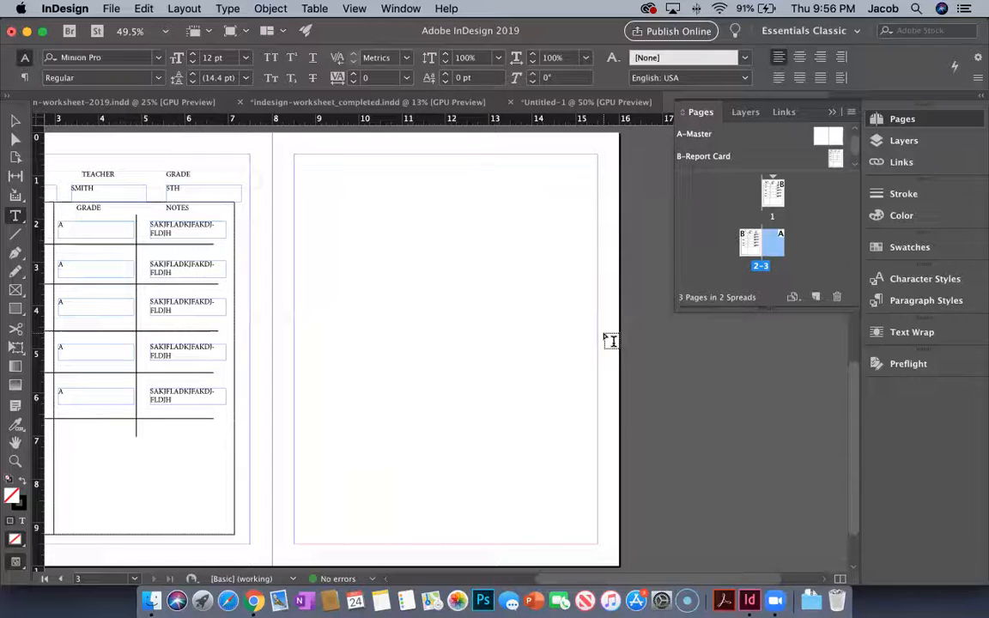
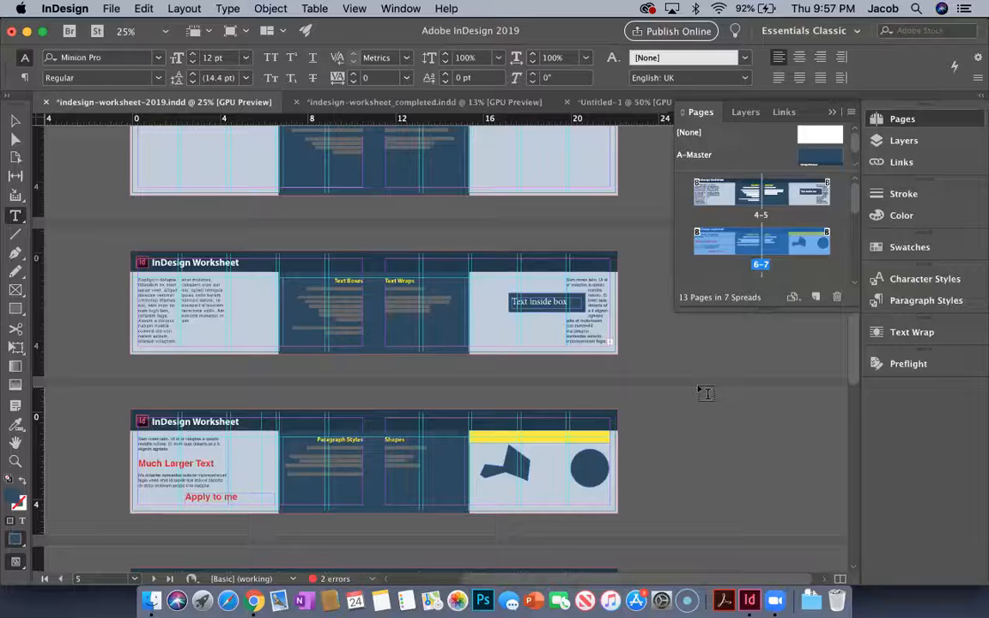
# Step: Check the worksheet with Preflight and review the overset text entries in its error list
pyautogui.click(406, 10)
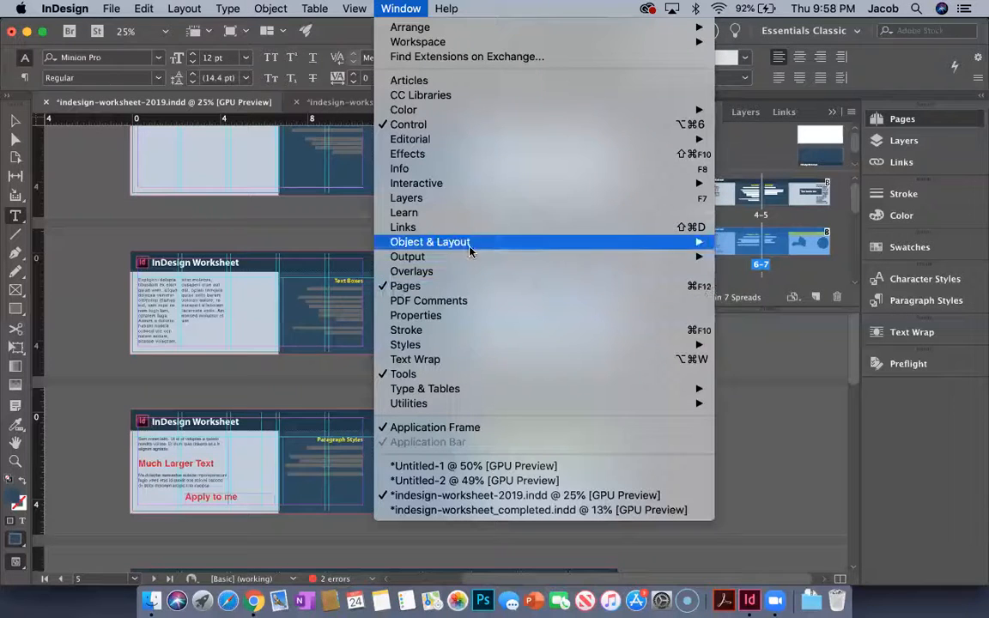
pyautogui.moveTo(462, 258)
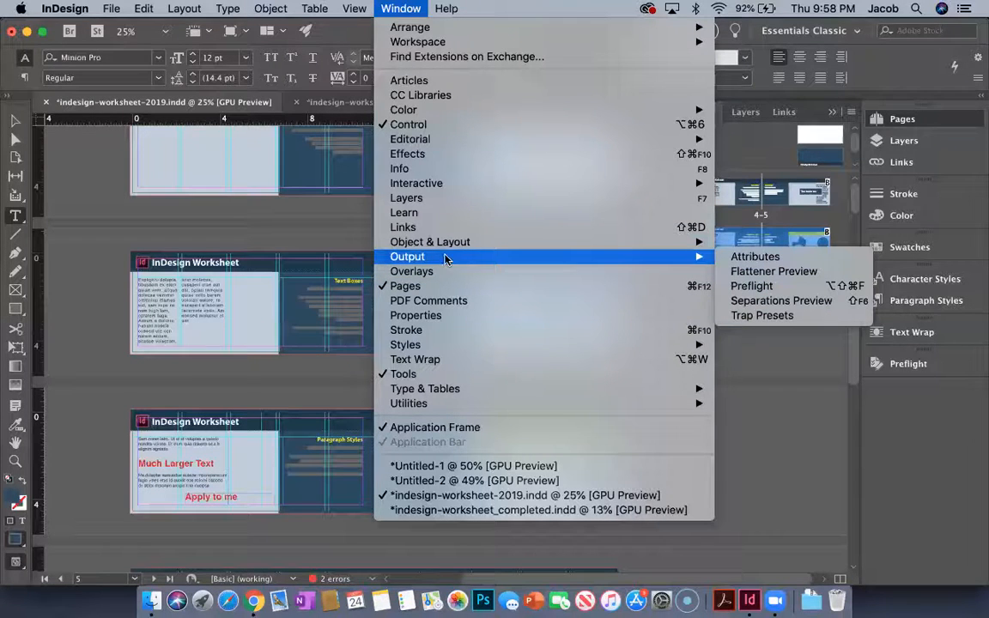
pyautogui.click(753, 287)
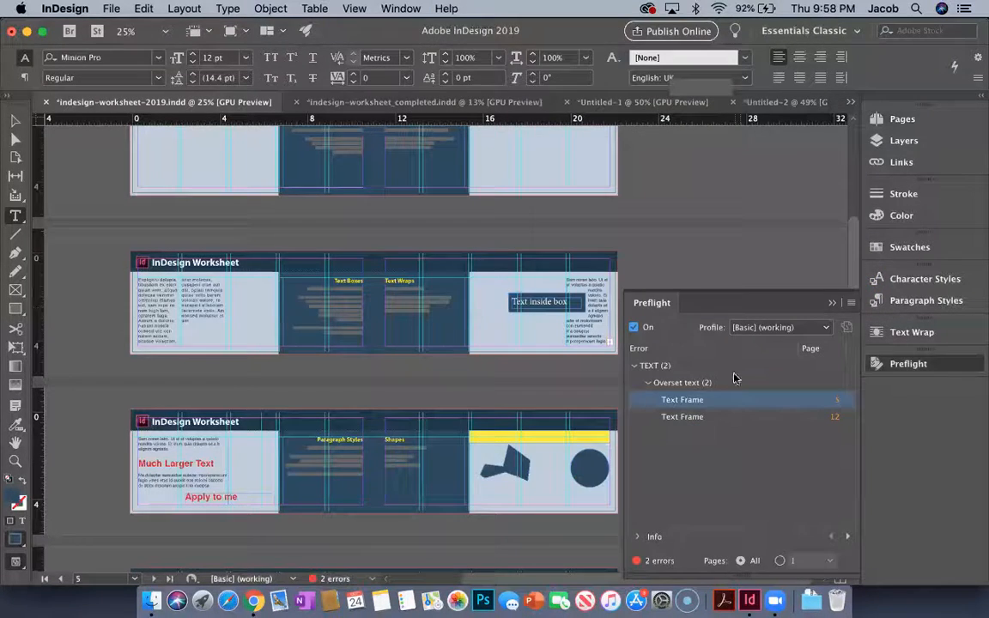
pyautogui.click(636, 366)
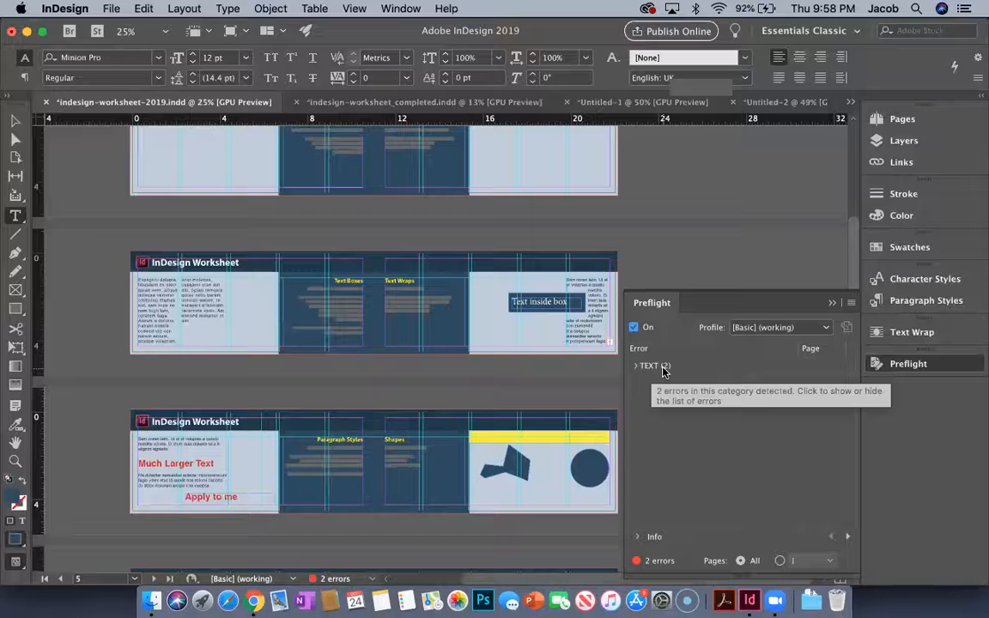
pyautogui.click(638, 368)
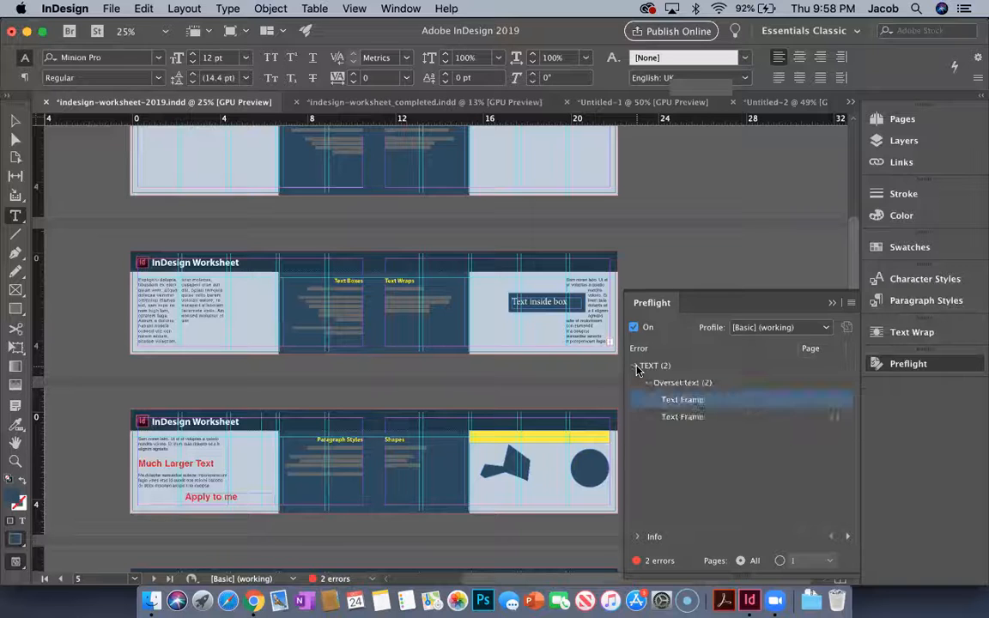
pyautogui.click(661, 399)
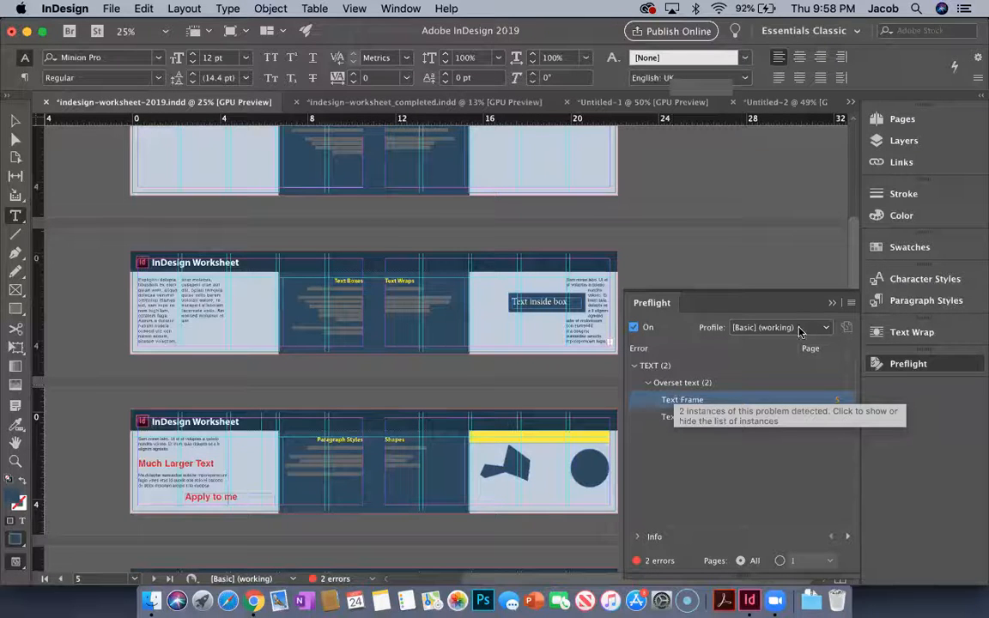
pyautogui.click(833, 303)
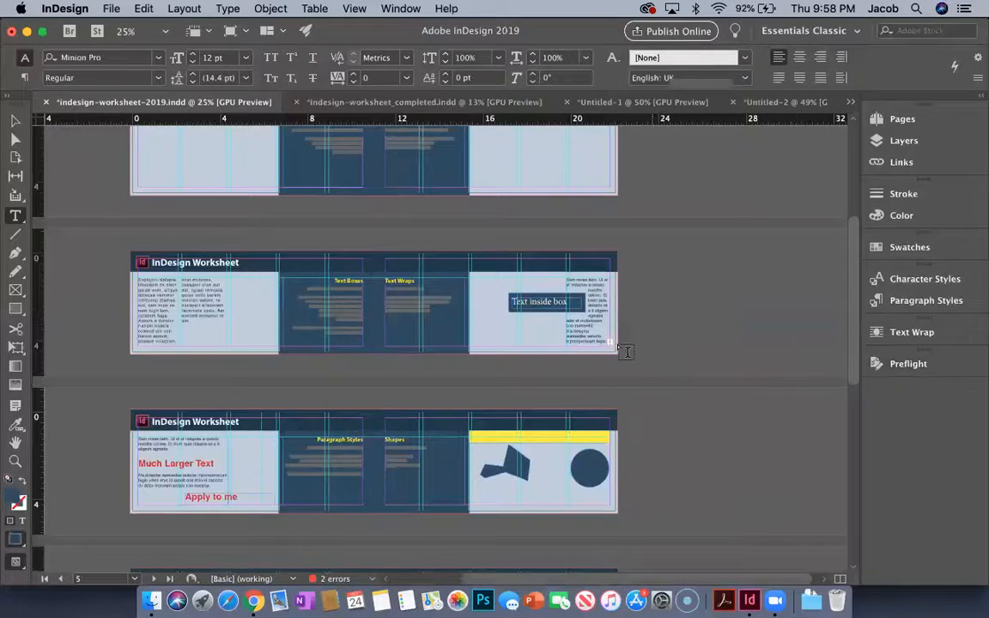
# Step: Inspect the end of the overset text column beside the "Text inside box" rectangle on page 5
pyautogui.click(602, 343)
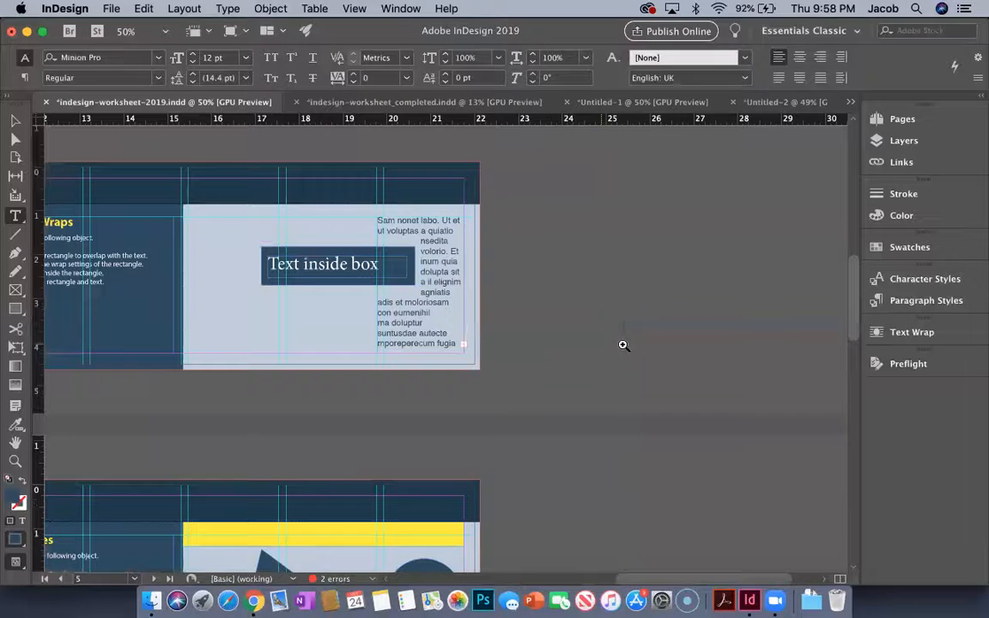
pyautogui.click(395, 345)
pyautogui.click(413, 343)
pyautogui.keyDown('super'); pyautogui.click(413, 343); pyautogui.keyUp('super')
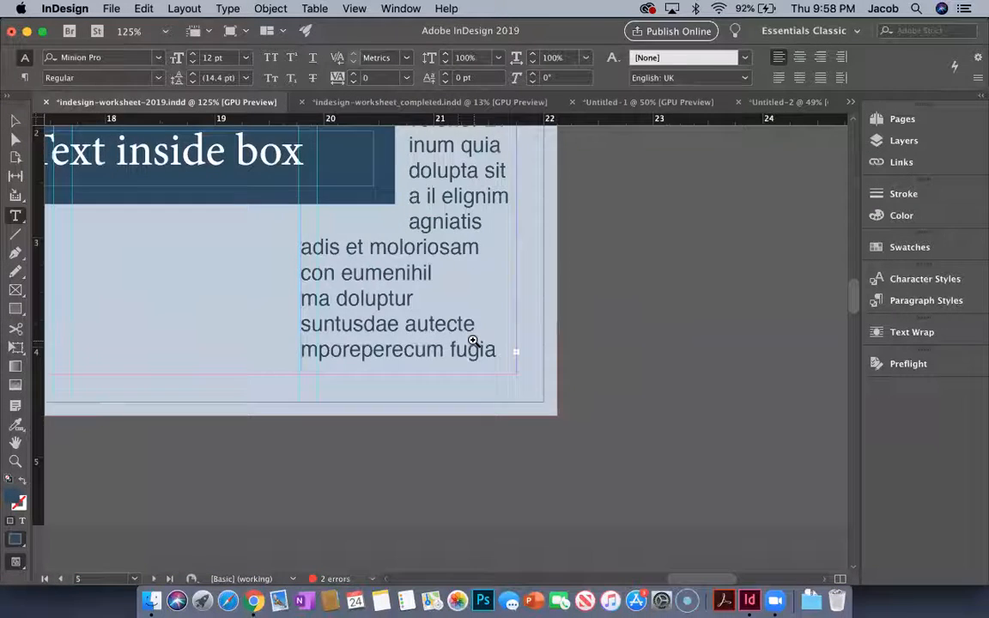
pyautogui.keyDown('super'); pyautogui.click(473, 342); pyautogui.keyUp('super')
pyautogui.keyDown('super'); pyautogui.click(475, 342); pyautogui.keyUp('super')
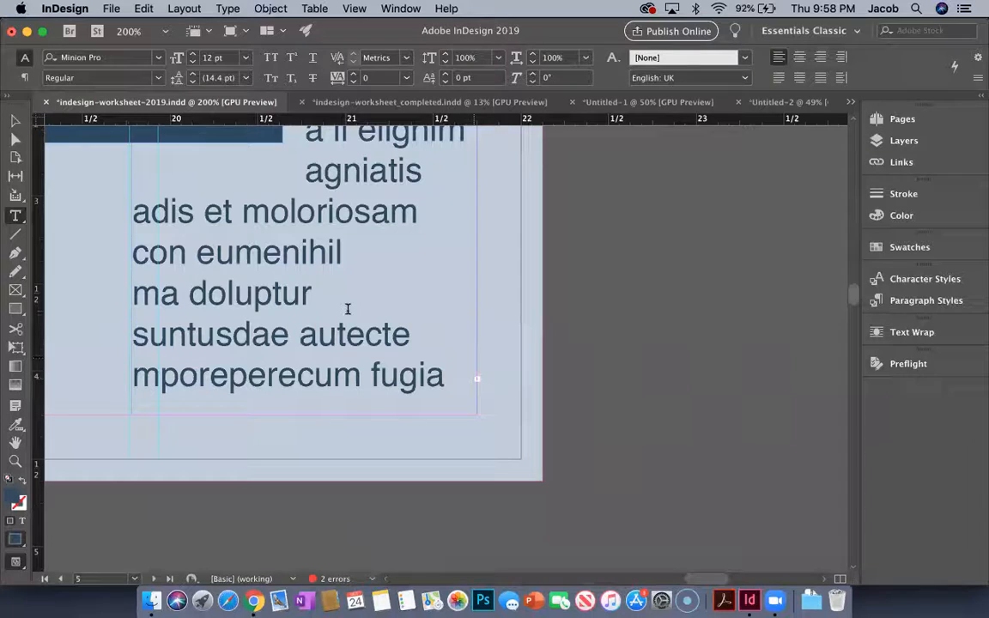
# Step: Select the overset text frame that wraps around the "Text inside box" rectangle
pyautogui.click(16, 121)
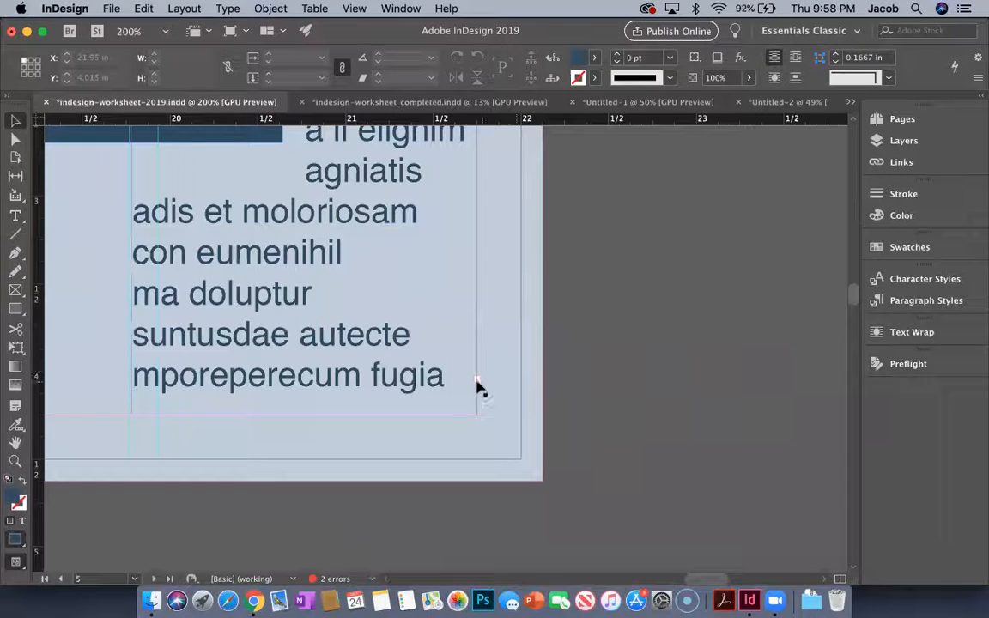
pyautogui.scroll(10, 407, 275)
pyautogui.scroll(-8, 405, 276)
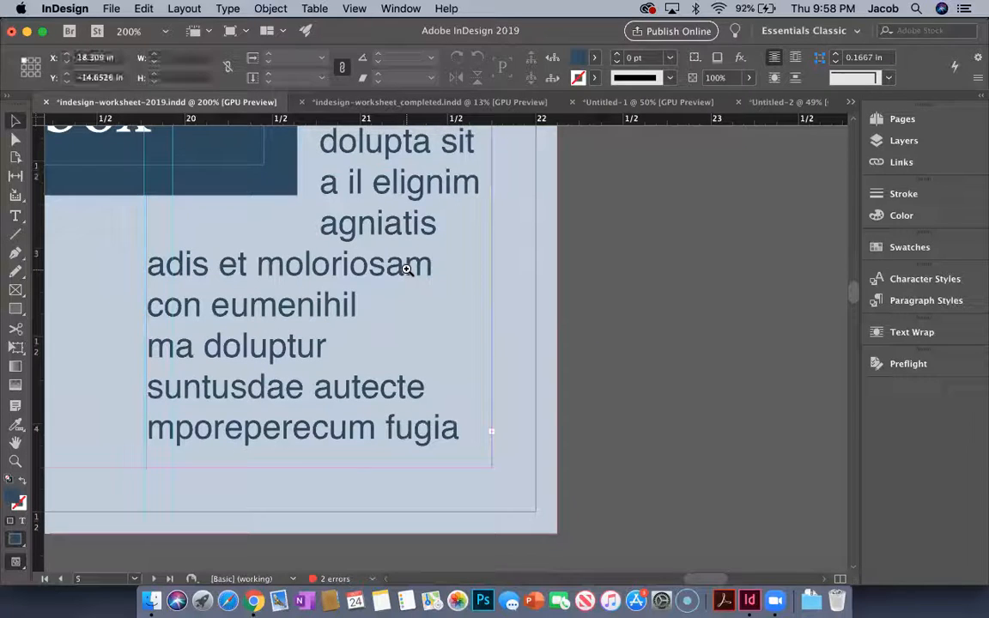
pyautogui.keyDown('super'); pyautogui.click(408, 269); pyautogui.keyUp('super')
pyautogui.keyDown('alt'); pyautogui.keyDown('super'); pyautogui.click(407, 270); pyautogui.keyUp('super'); pyautogui.keyUp('alt')
pyautogui.keyDown('alt'); pyautogui.keyDown('super'); pyautogui.click(407, 270); pyautogui.keyUp('super'); pyautogui.keyUp('alt')
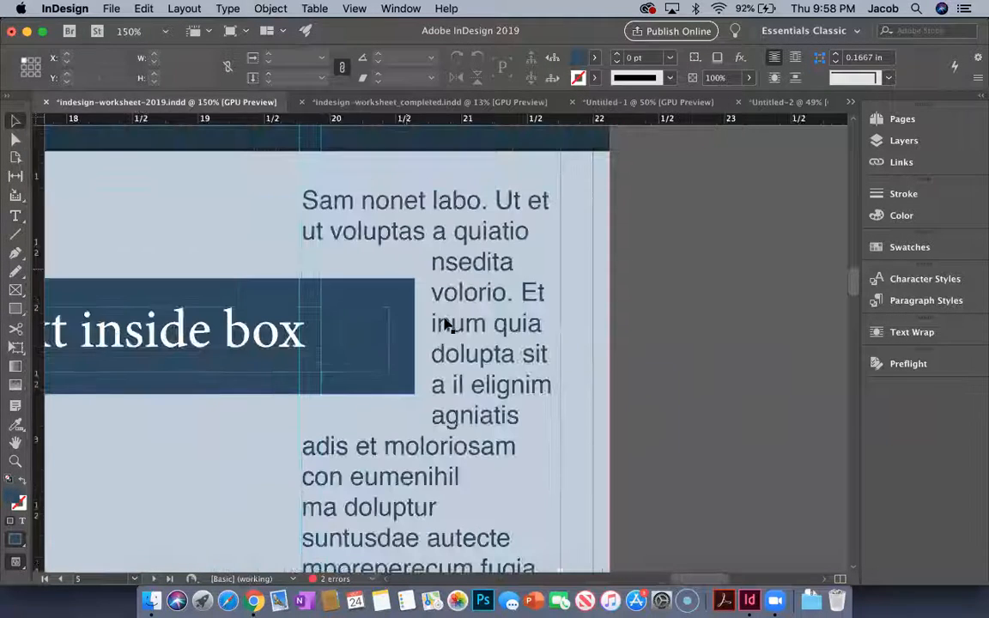
pyautogui.moveTo(477, 342); pyautogui.dragTo(473, 325)
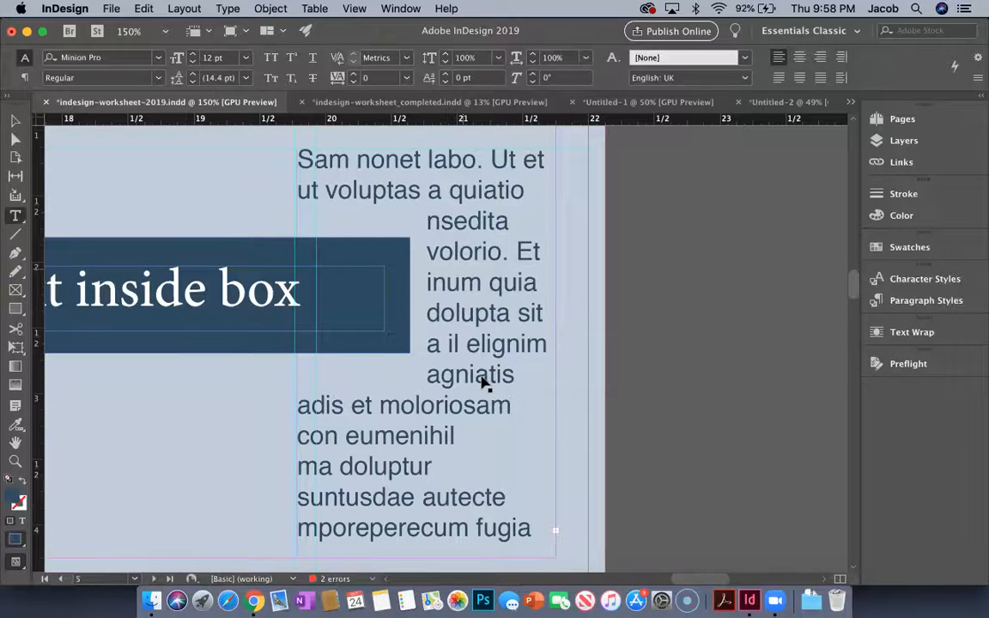
pyautogui.press('super+z')
pyautogui.press('super+shift+z')
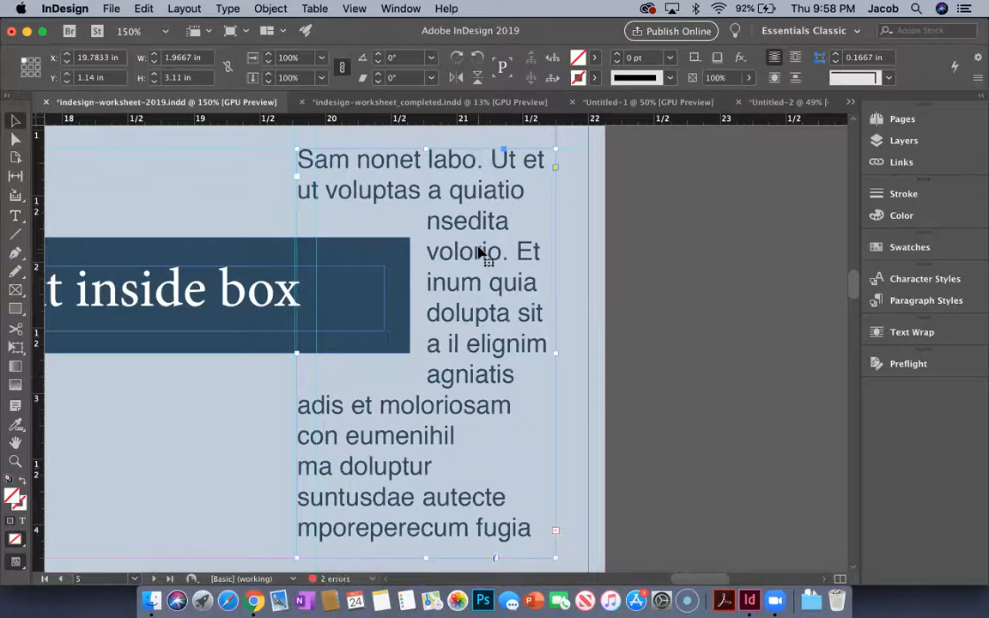
pyautogui.press('super+alt+space')
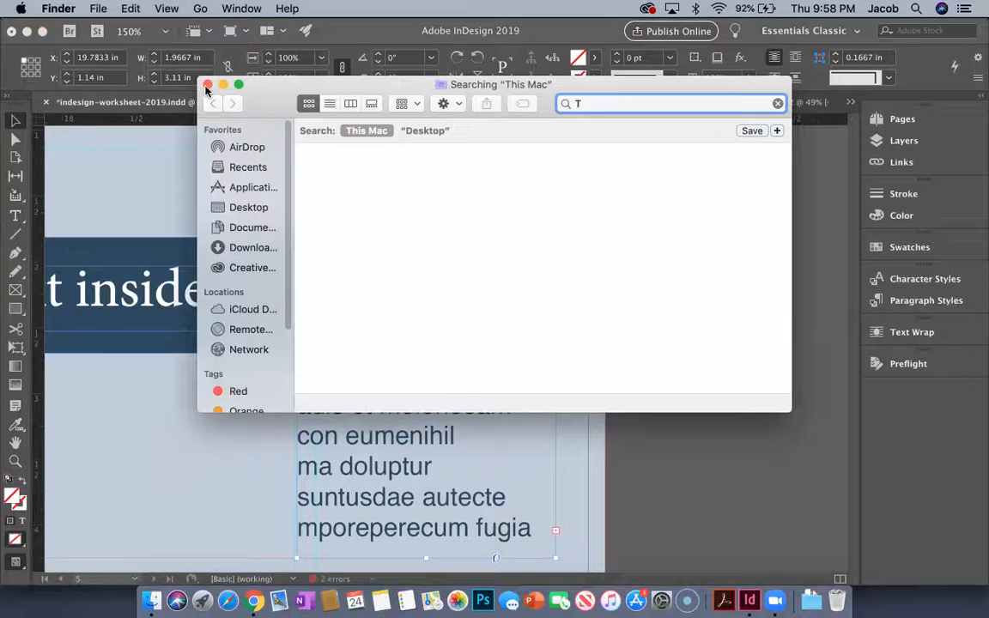
pyautogui.press('super+w')
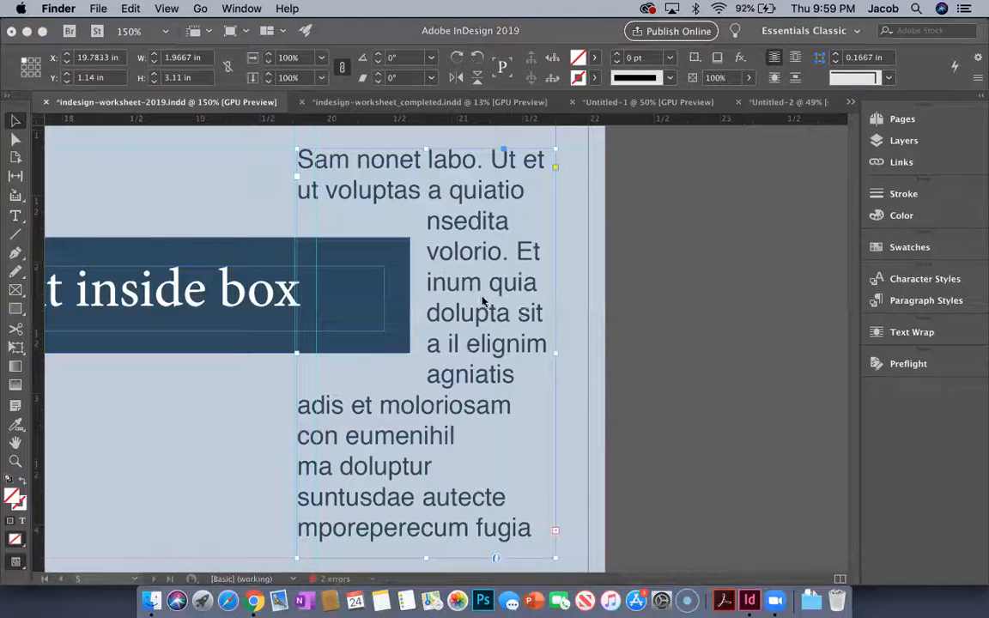
# Step: Delete the text beside the "Text inside box" rectangle on page 5, from "Et inum quia" through the start of "autecte"
pyautogui.click(19, 218)
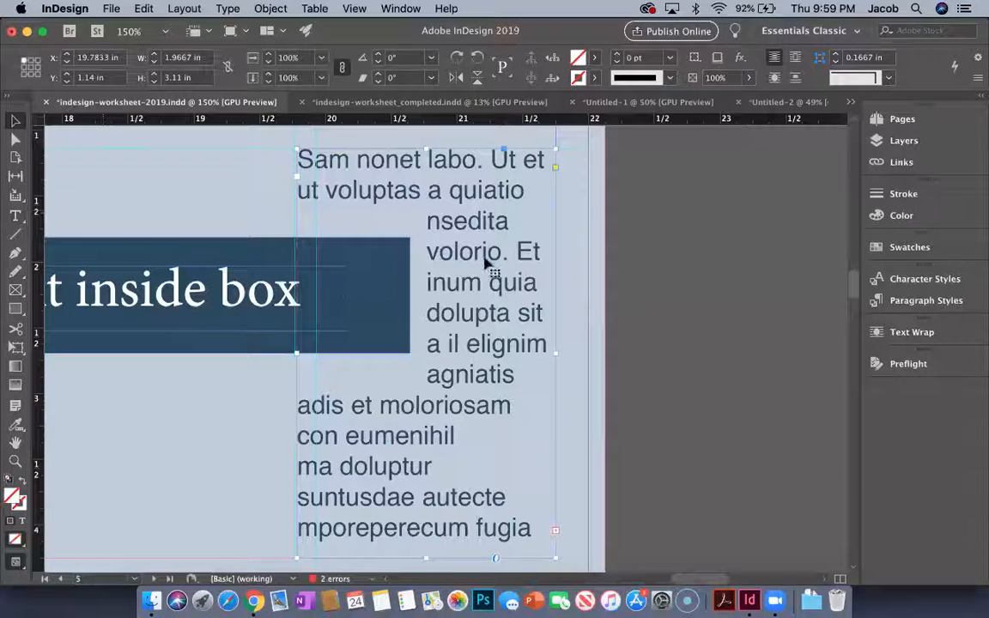
pyautogui.click(19, 218)
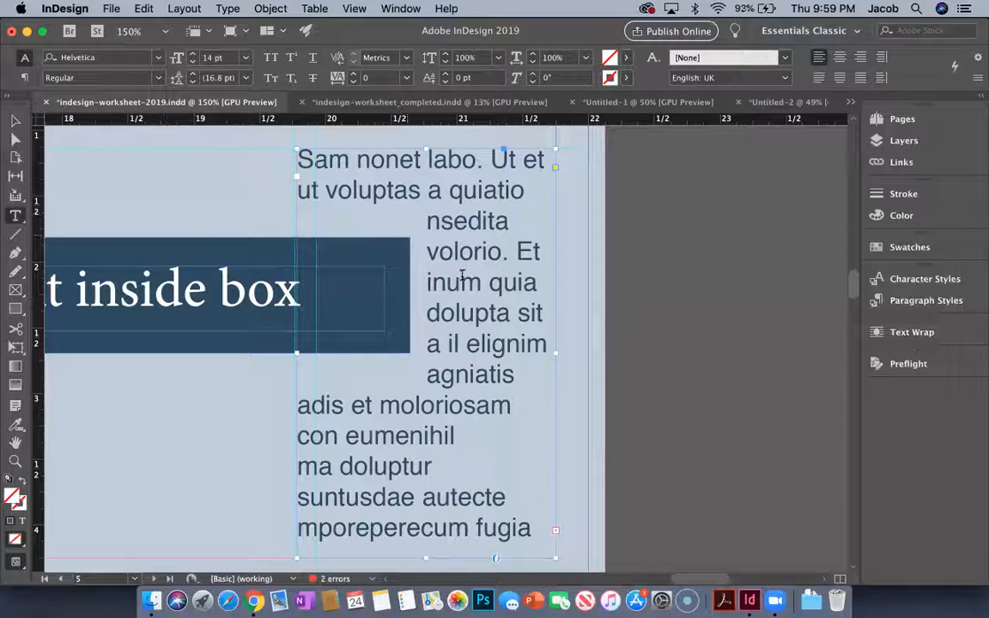
pyautogui.moveTo(516, 251); pyautogui.dragTo(480, 402)
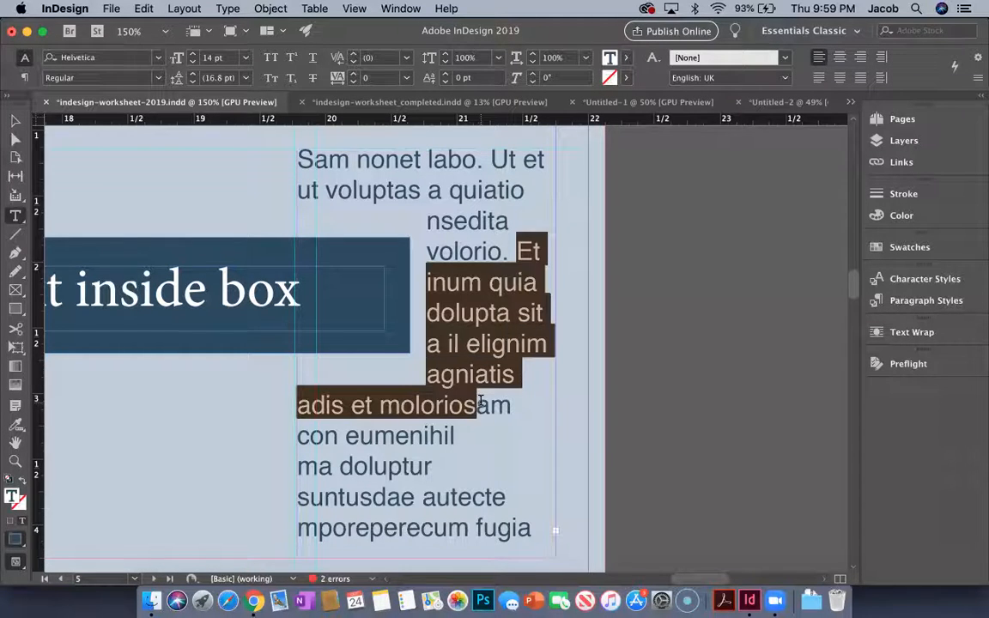
pyautogui.press('BackSpace')
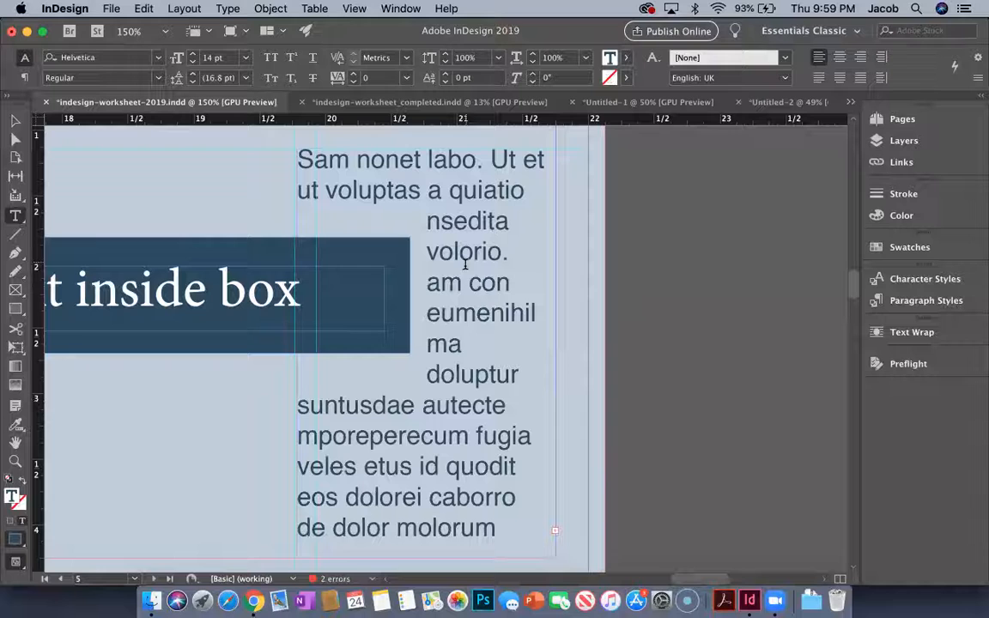
pyautogui.moveTo(469, 282); pyautogui.dragTo(439, 405)
pyautogui.press('BackSpace')
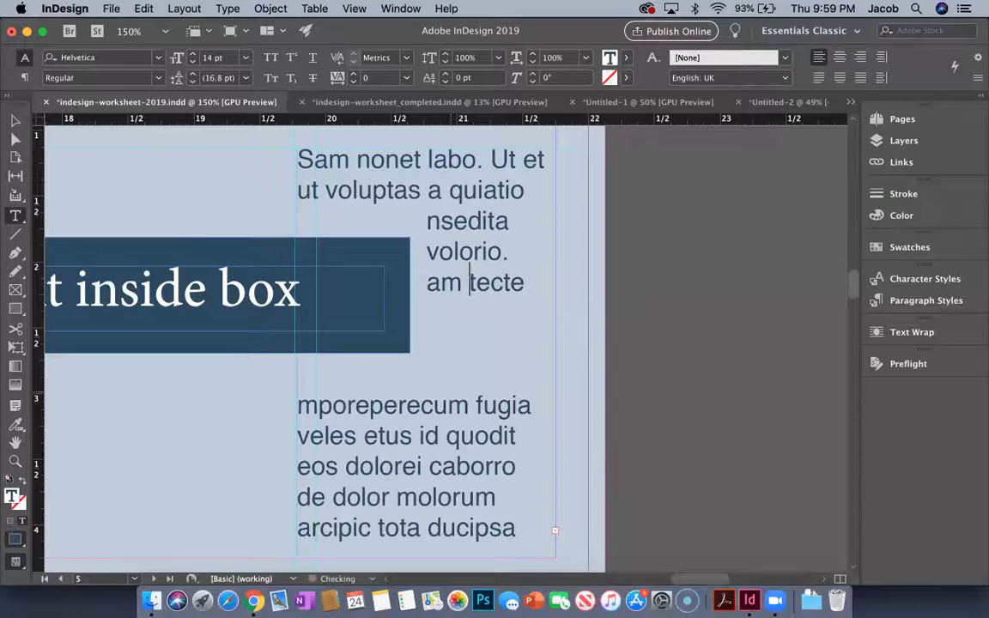
# Step: Delete passages after "mporeperecum fugia" in the same column until the remaining text fits, and reselect its frame
pyautogui.moveTo(344, 436); pyautogui.dragTo(440, 498)
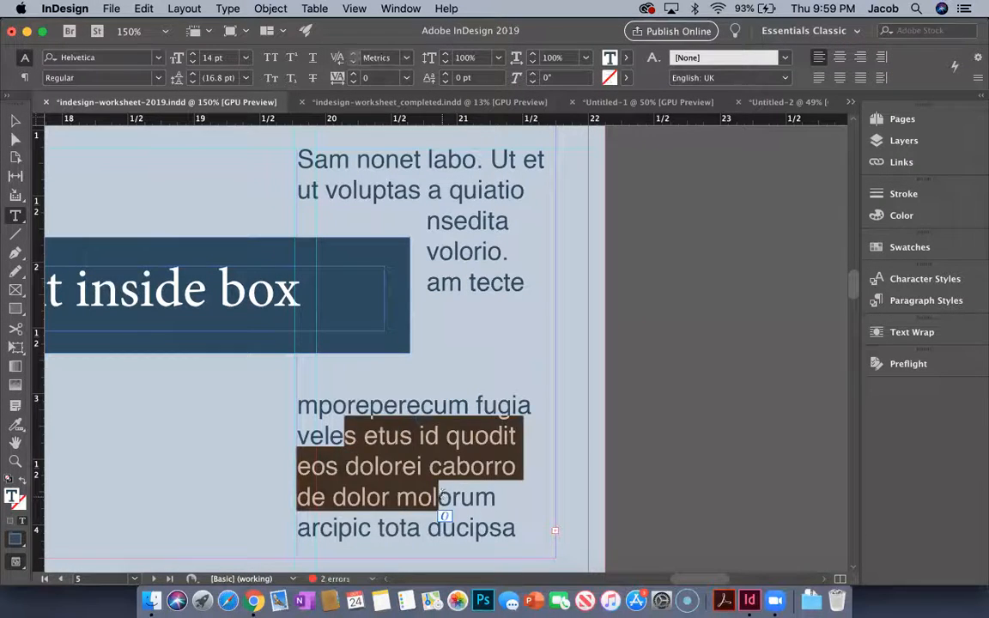
pyautogui.press('BackSpace')
pyautogui.moveTo(345, 437); pyautogui.dragTo(447, 496)
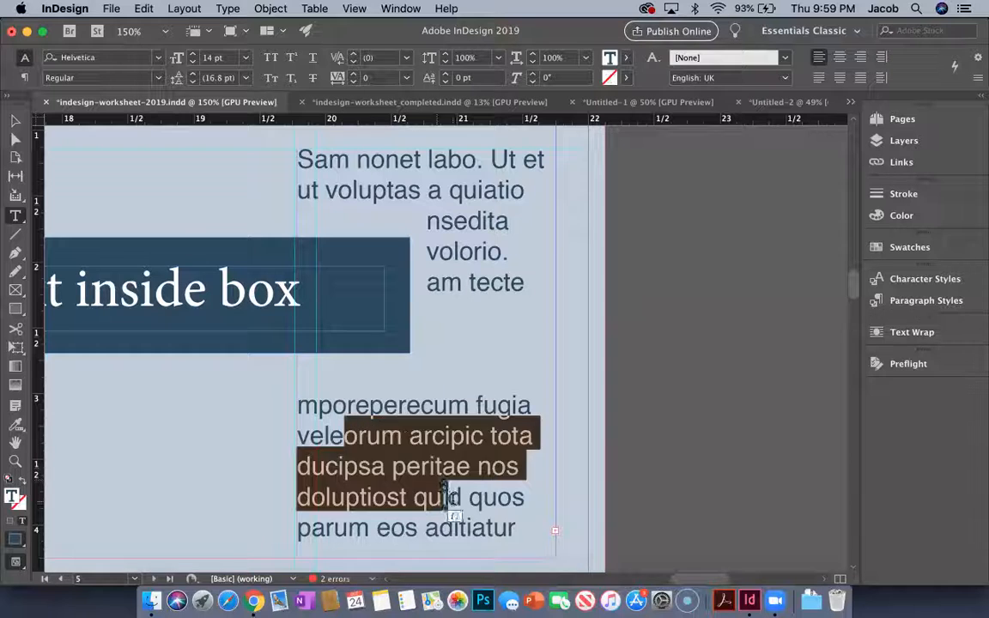
pyautogui.press('BackSpace')
pyautogui.moveTo(366, 436); pyautogui.dragTo(496, 537)
pyautogui.press('BackSpace')
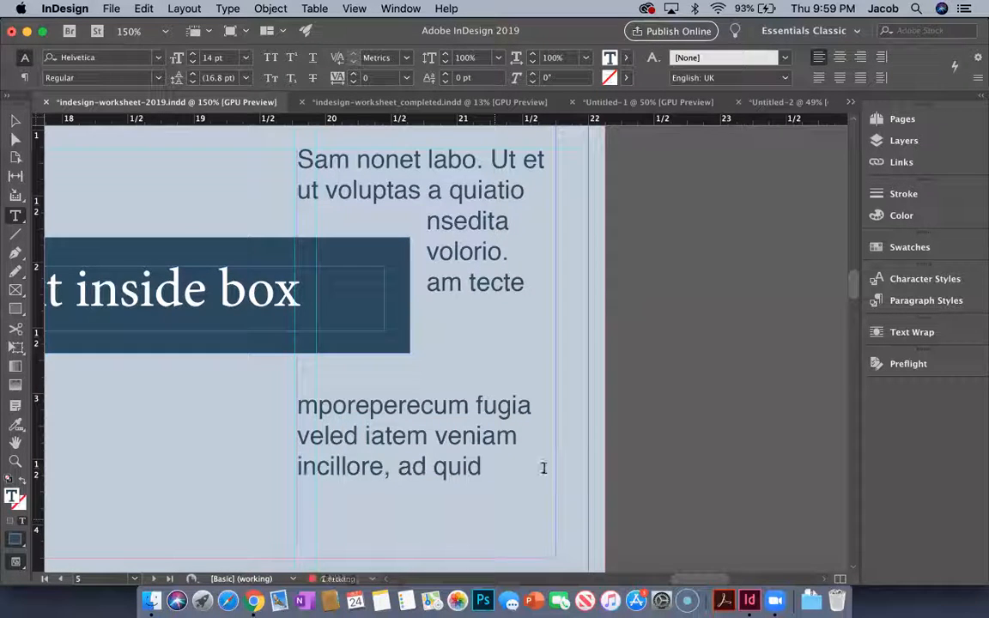
pyautogui.click(12, 122)
pyautogui.click(352, 409)
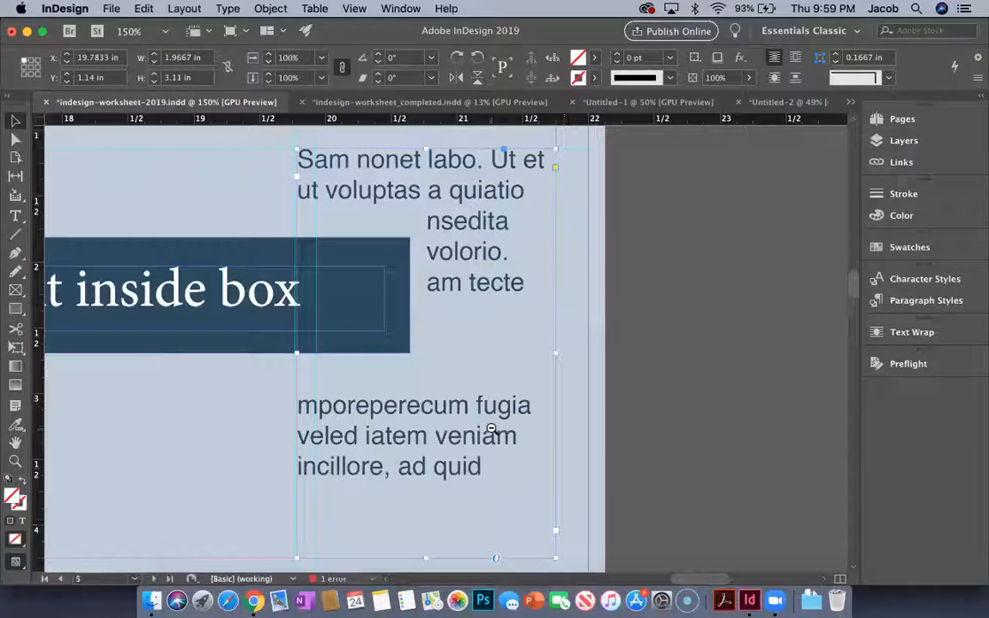
# Step: Look through the worksheet's spreads for the remaining text frame with overset text
pyautogui.press('super+minus')
pyautogui.press('super+minus')
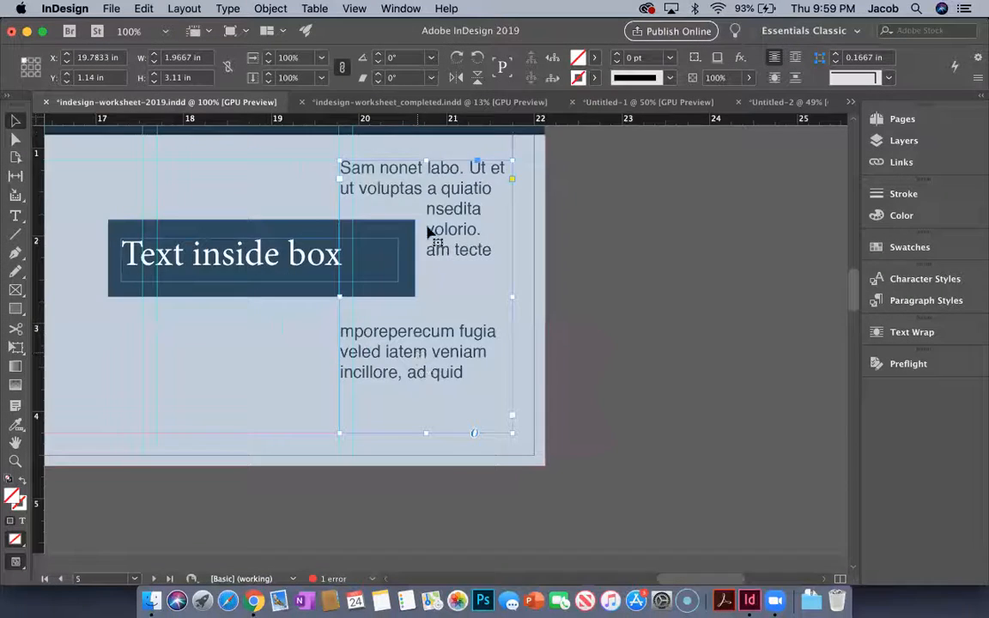
pyautogui.scroll(15, 428, 229)
pyautogui.keyDown('alt'); pyautogui.keyDown('super'); pyautogui.click(429, 228); pyautogui.keyUp('super'); pyautogui.keyUp('alt')
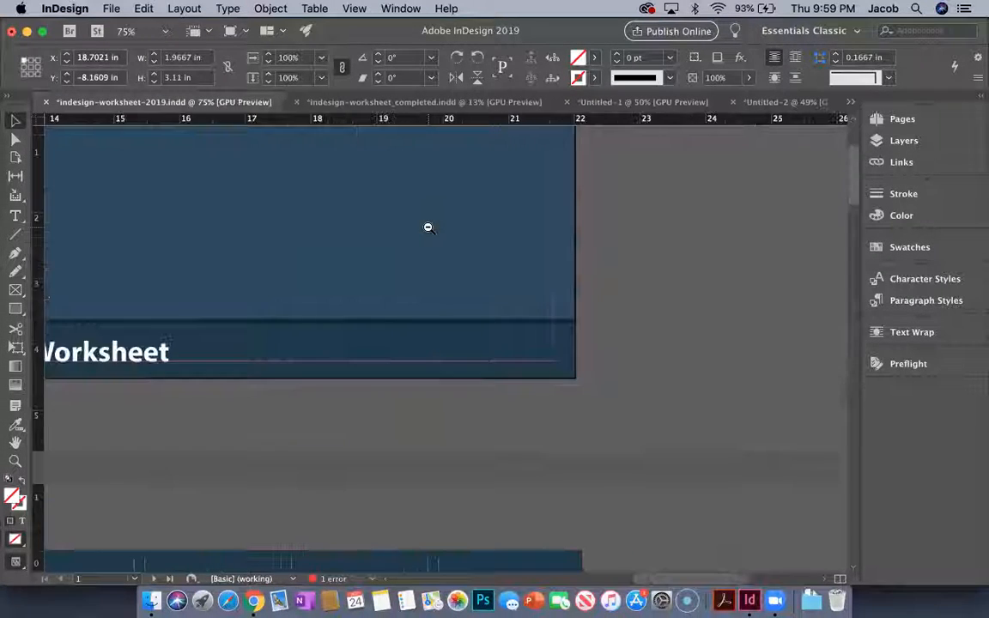
pyautogui.keyDown('alt'); pyautogui.keyDown('super'); pyautogui.click(429, 228); pyautogui.keyUp('super'); pyautogui.keyUp('alt')
pyautogui.keyDown('alt'); pyautogui.keyDown('super'); pyautogui.click(428, 228); pyautogui.keyUp('super'); pyautogui.keyUp('alt')
pyautogui.scroll(-3, 418, 325)
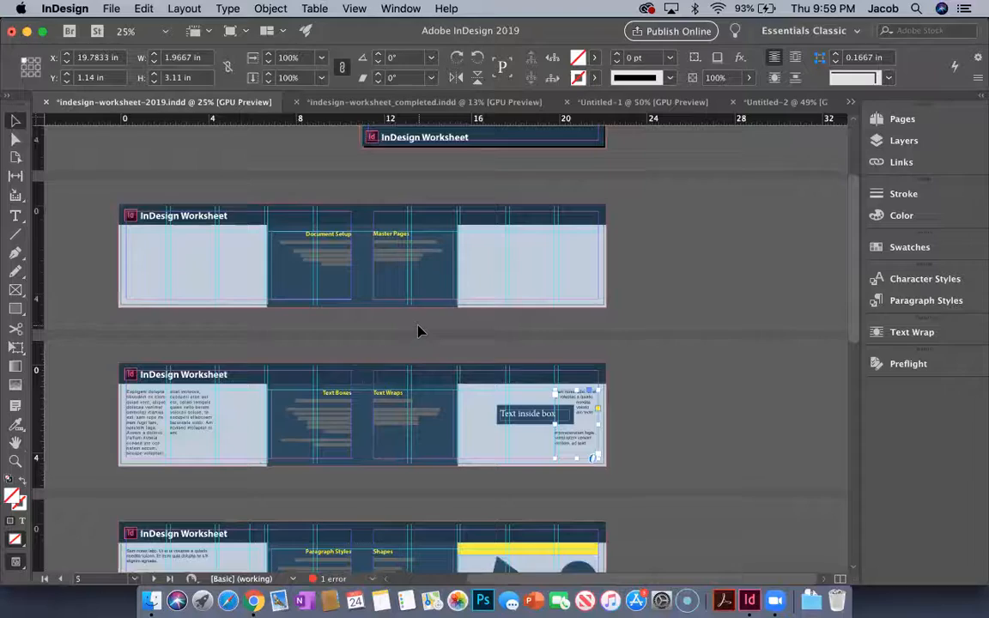
pyautogui.scroll(-5, 419, 330)
pyautogui.scroll(-5, 420, 331)
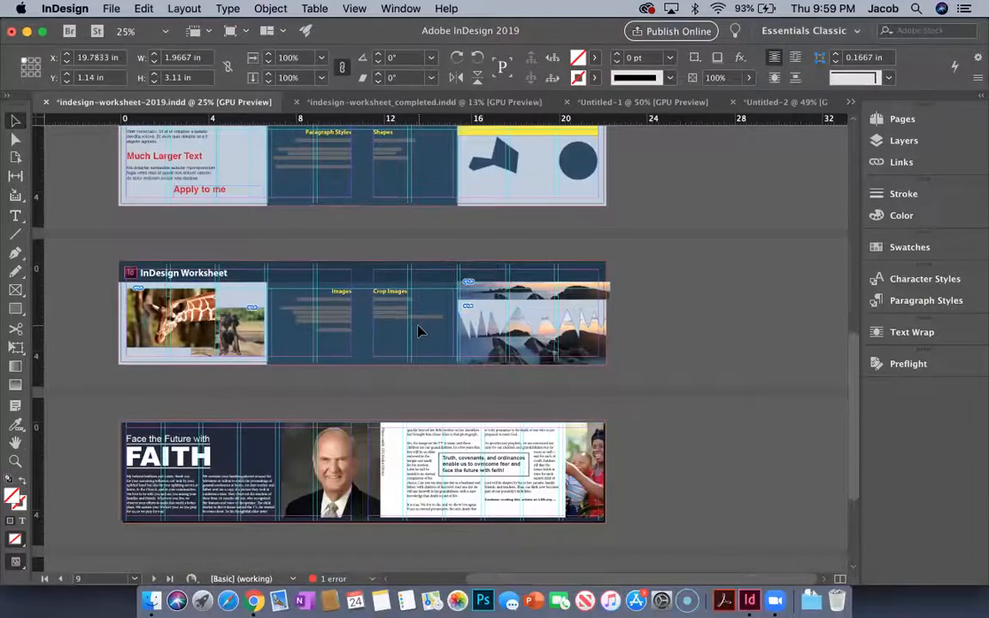
pyautogui.scroll(1, 420, 331)
pyautogui.scroll(10, 420, 331)
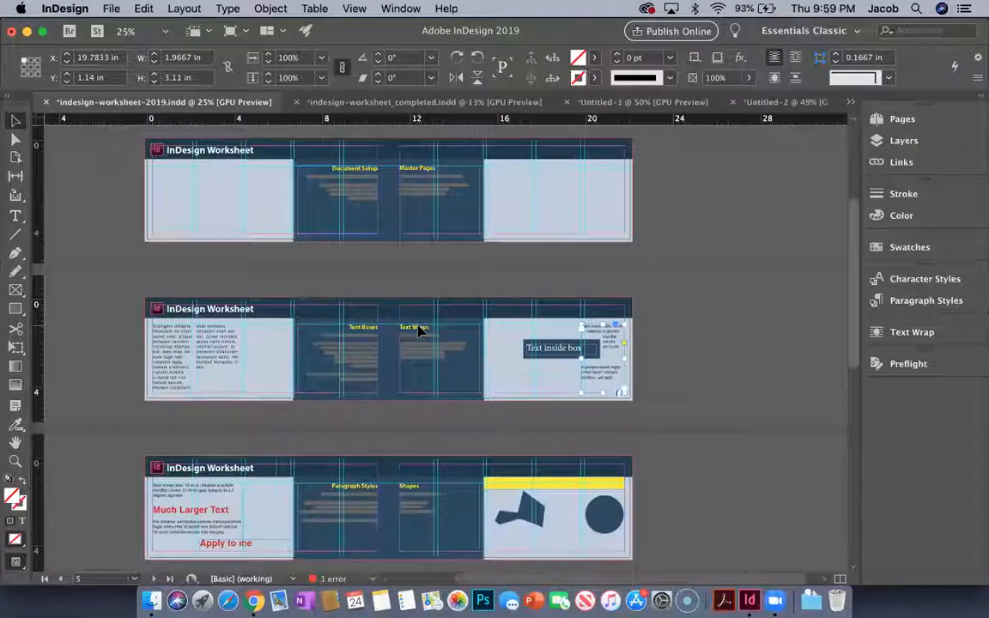
pyautogui.scroll(5, 420, 330)
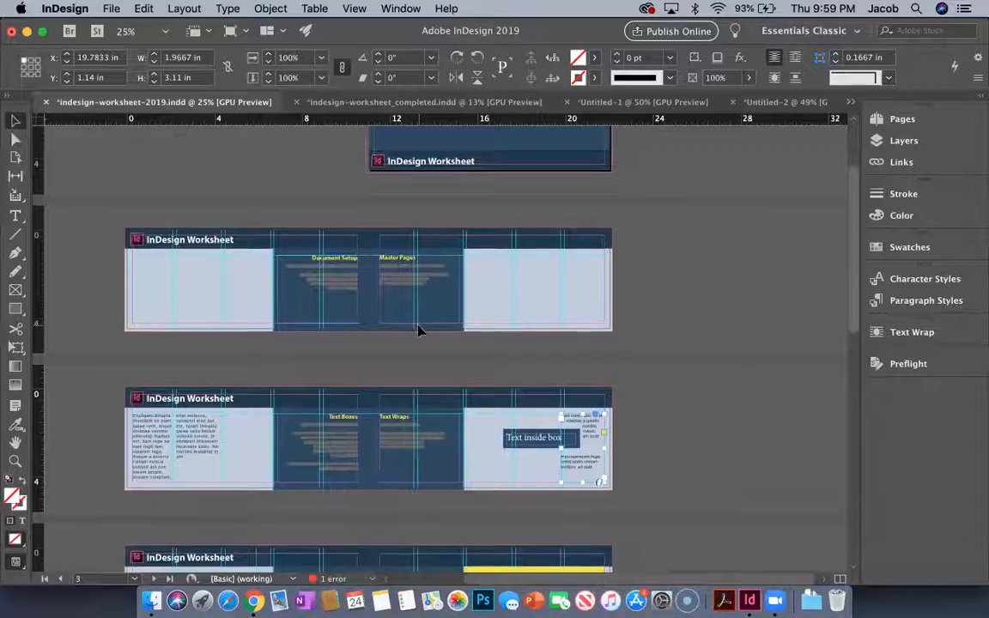
pyautogui.scroll(-3, 419, 332)
pyautogui.press('z')
pyautogui.click(259, 420)
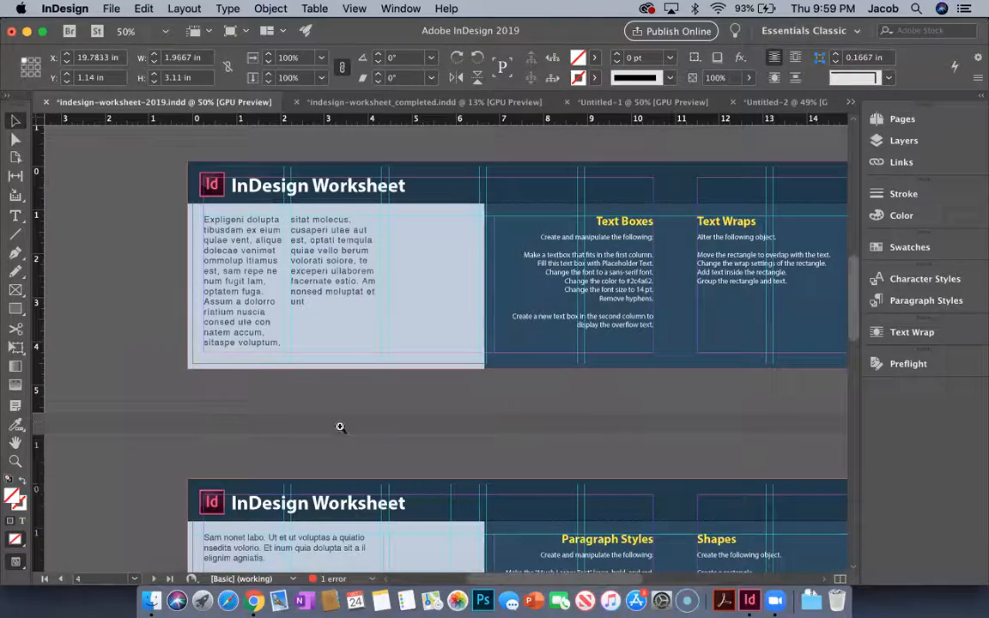
pyautogui.scroll(-5, 341, 427)
pyautogui.scroll(-10, 341, 432)
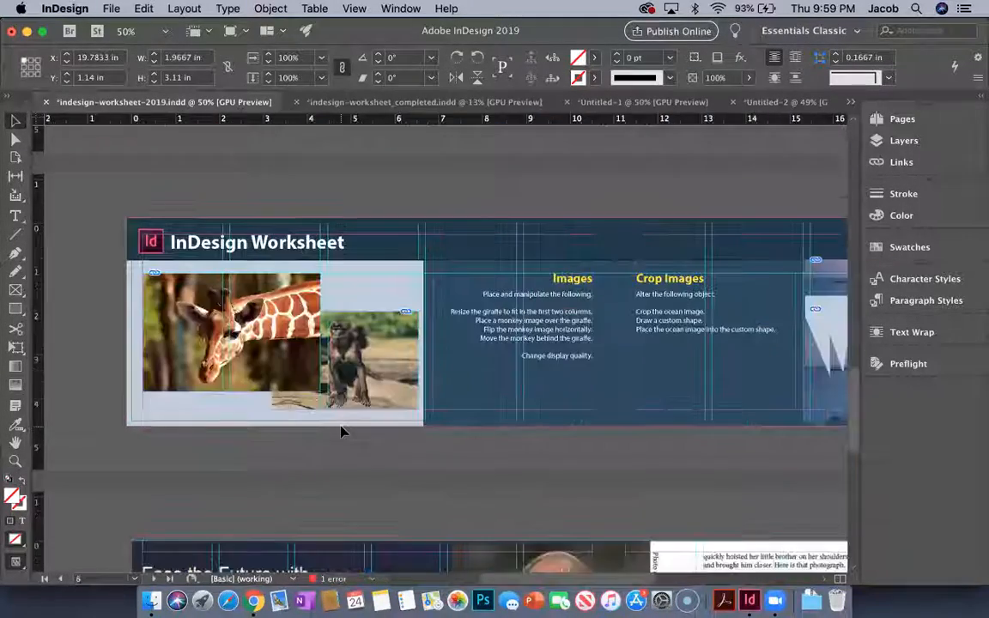
pyautogui.hscroll(3, 341, 432)
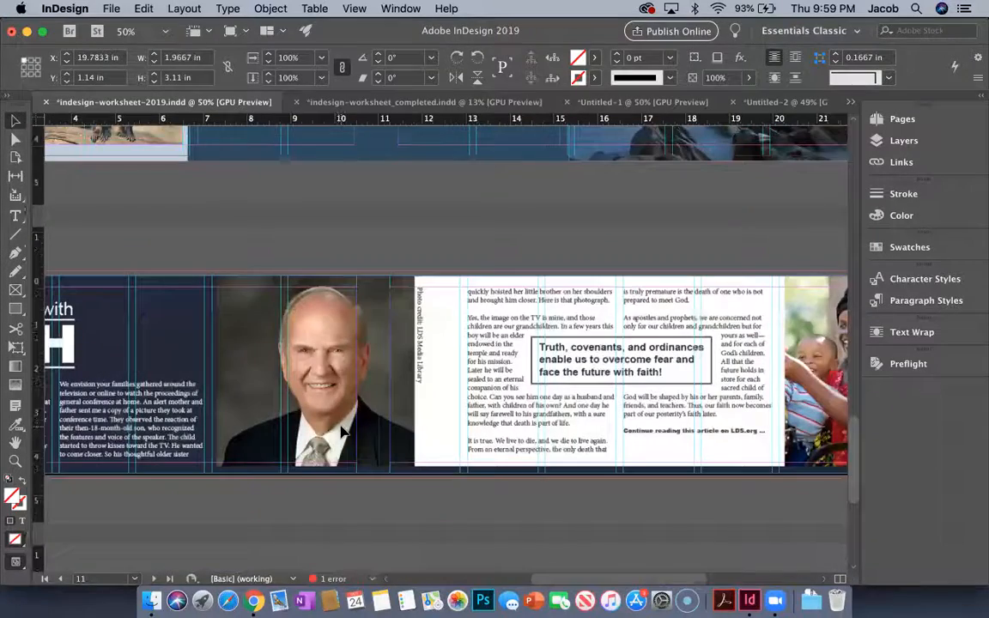
pyautogui.scroll(-5, 342, 432)
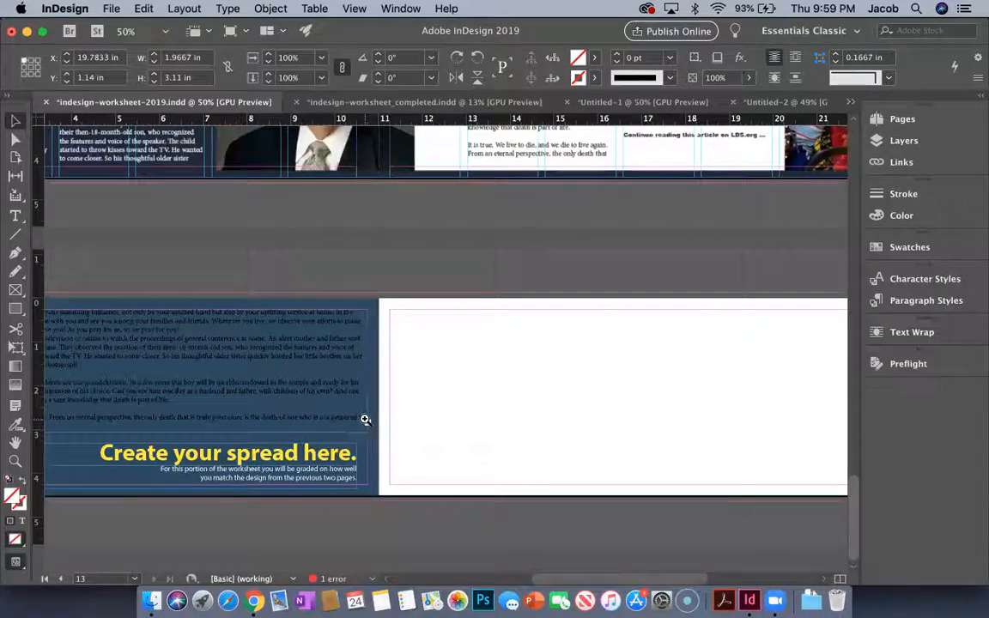
# Step: Delete the passage from "love you!" through "death is part of life." in the page 12 text frame so the text fits, and deselect
pyautogui.press('super+equal')
pyautogui.hscroll(-5, 247, 257)
pyautogui.scroll(1, 248, 258)
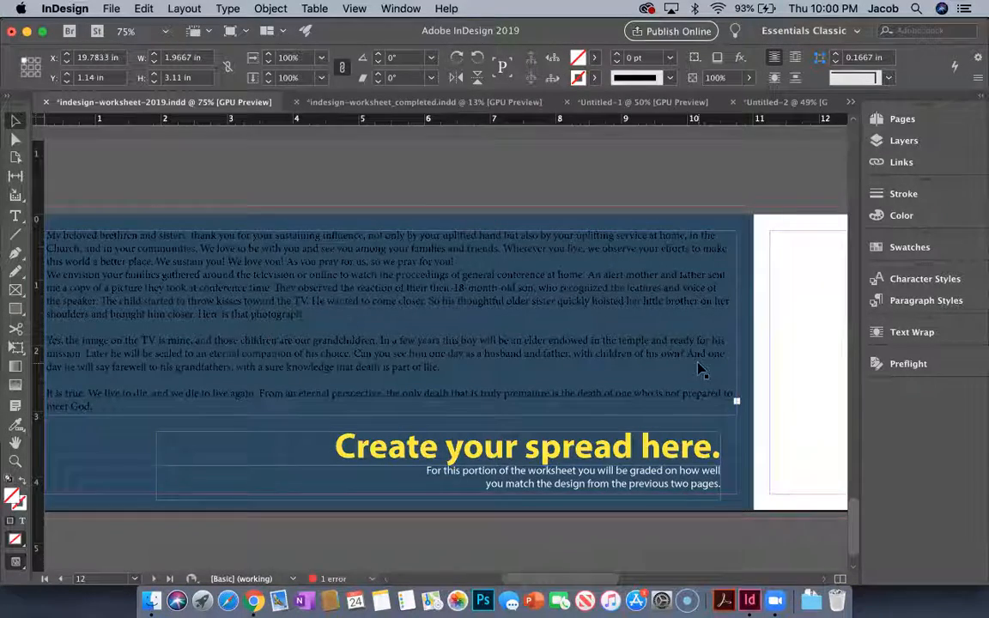
pyautogui.hscroll(3, 405, 329)
pyautogui.scroll(-1, 405, 329)
pyautogui.click(214, 262)
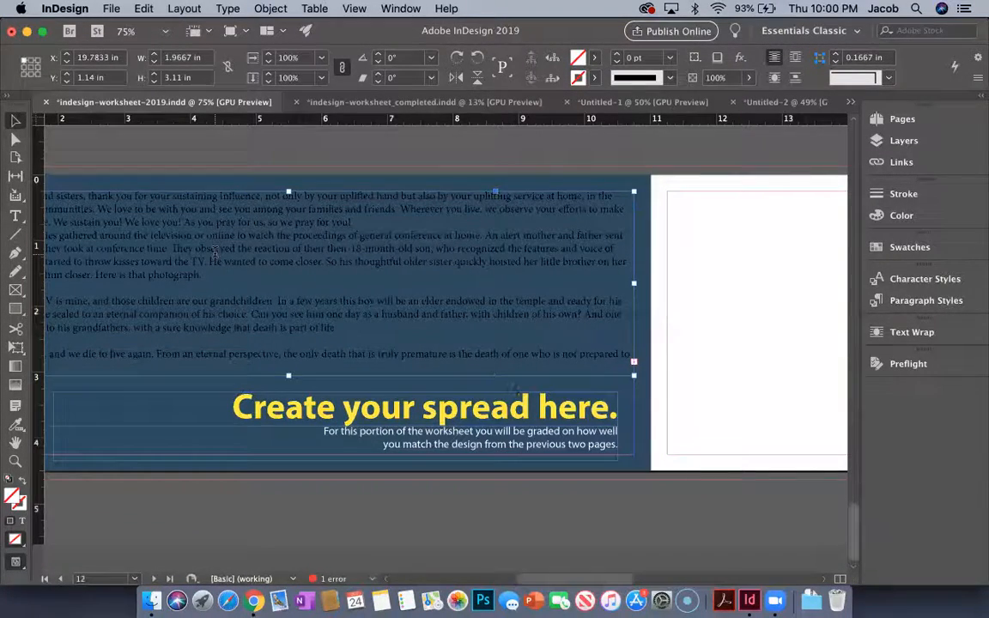
pyautogui.doubleClick(140, 220)
pyautogui.moveTo(143, 222); pyautogui.dragTo(427, 344)
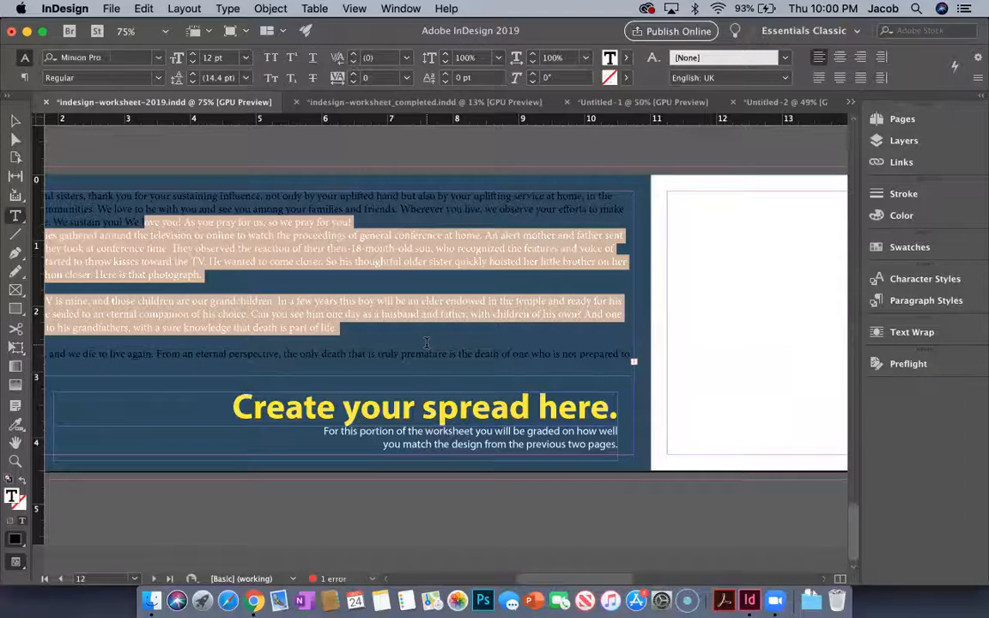
pyautogui.press('BackSpace')
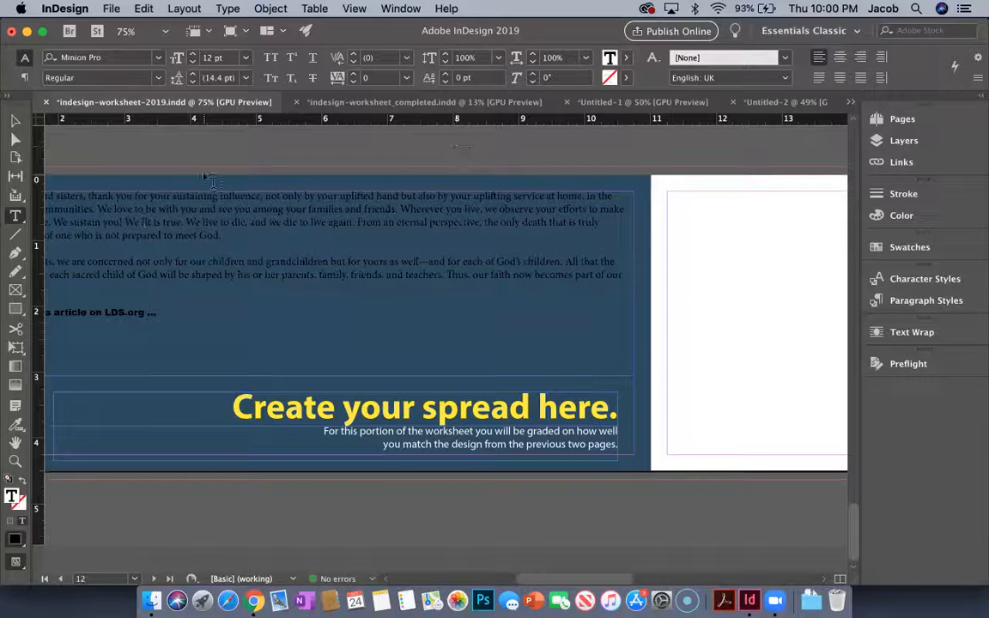
pyautogui.press('Escape')
pyautogui.click(315, 509)
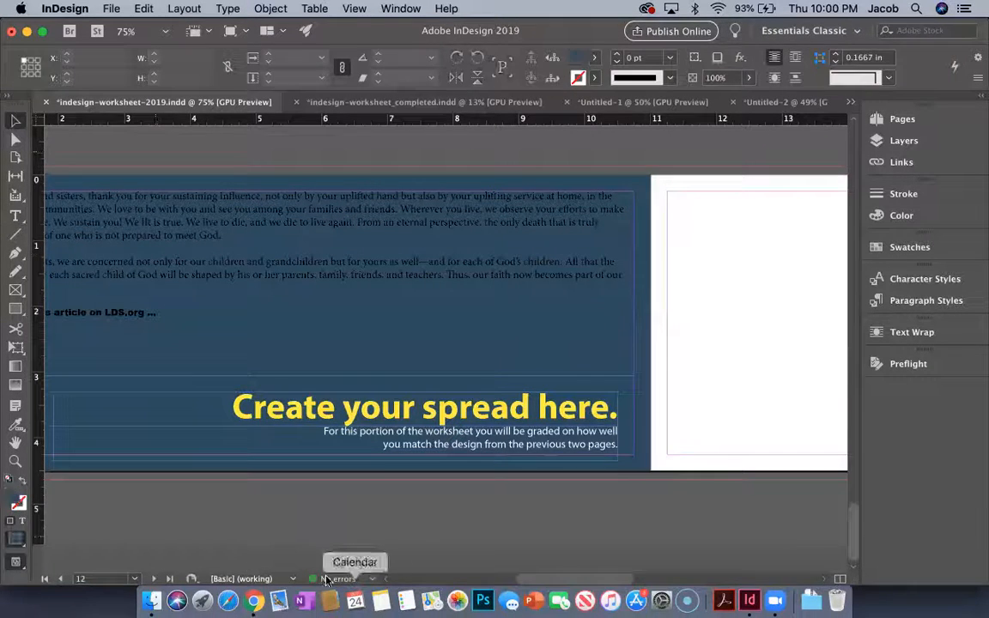
# Step: Review all the worksheet's spreads together at 12.5% zoom
pyautogui.click(583, 240)
pyautogui.click(558, 240)
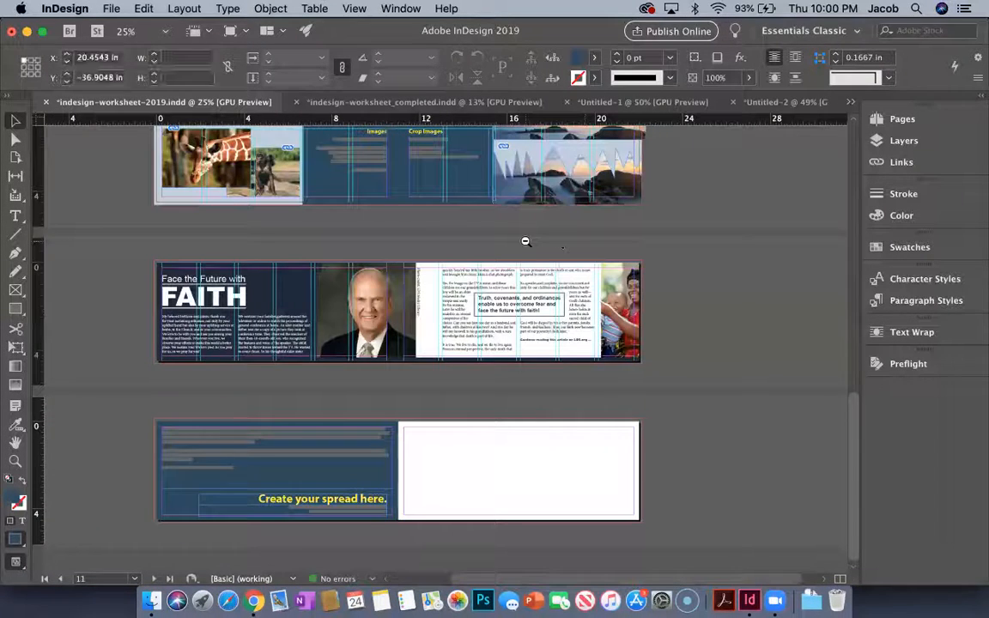
pyautogui.click(526, 242)
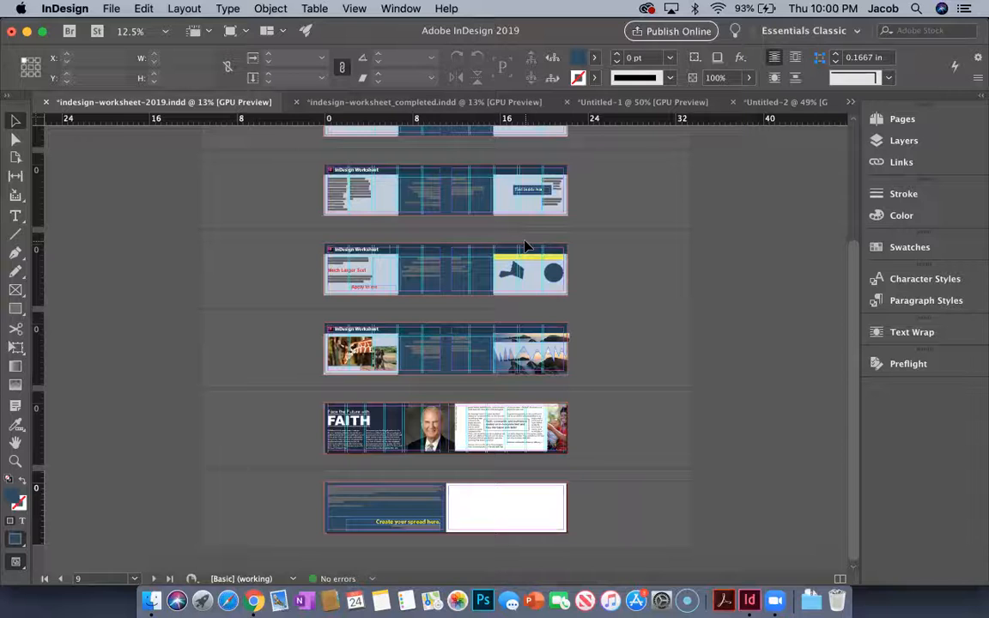
pyautogui.scroll(3, 556, 320)
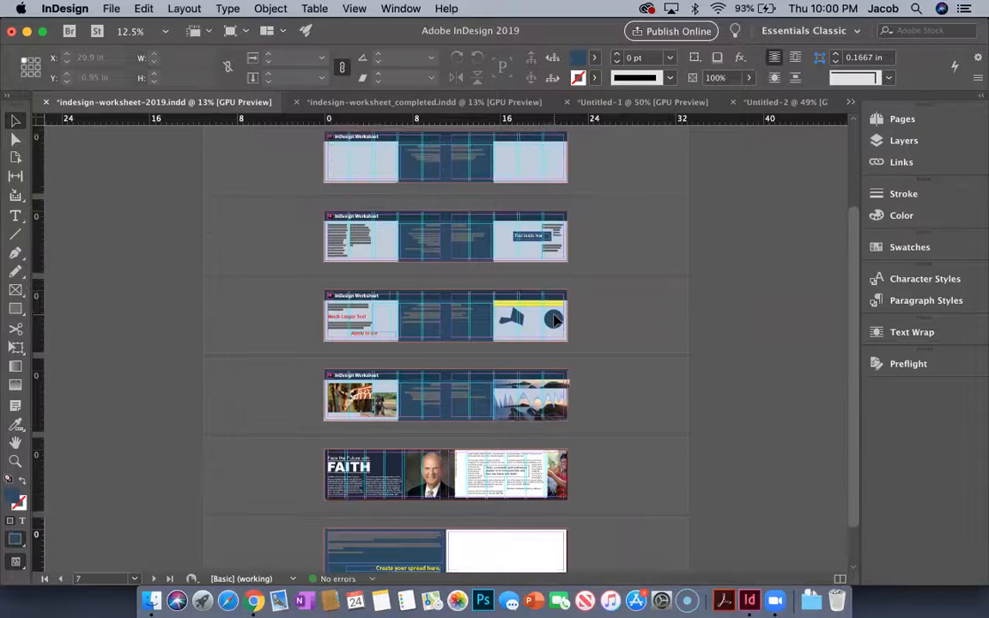
pyautogui.scroll(3, 556, 321)
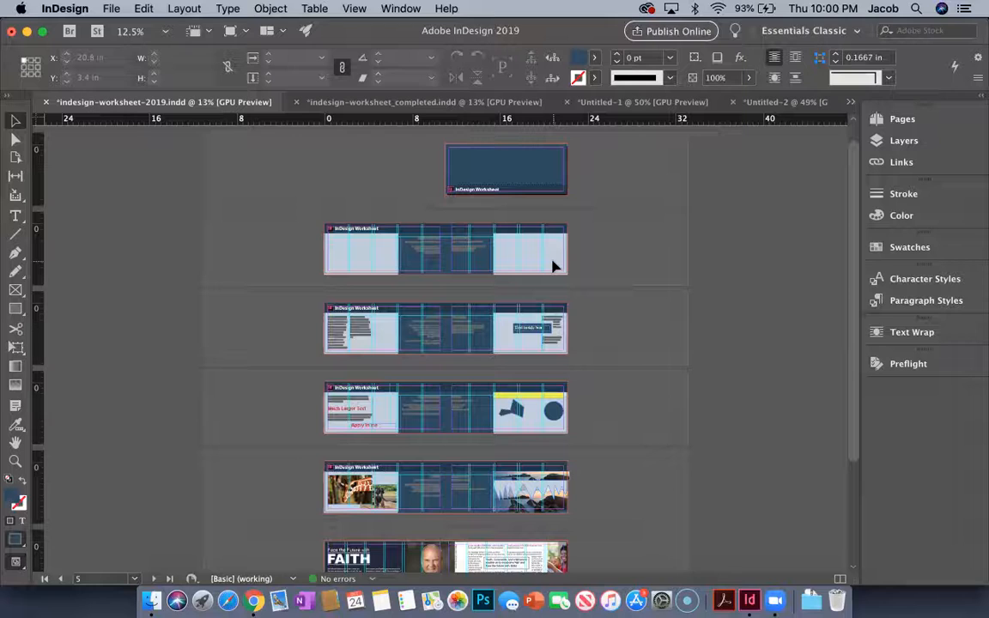
pyautogui.scroll(-3, 554, 266)
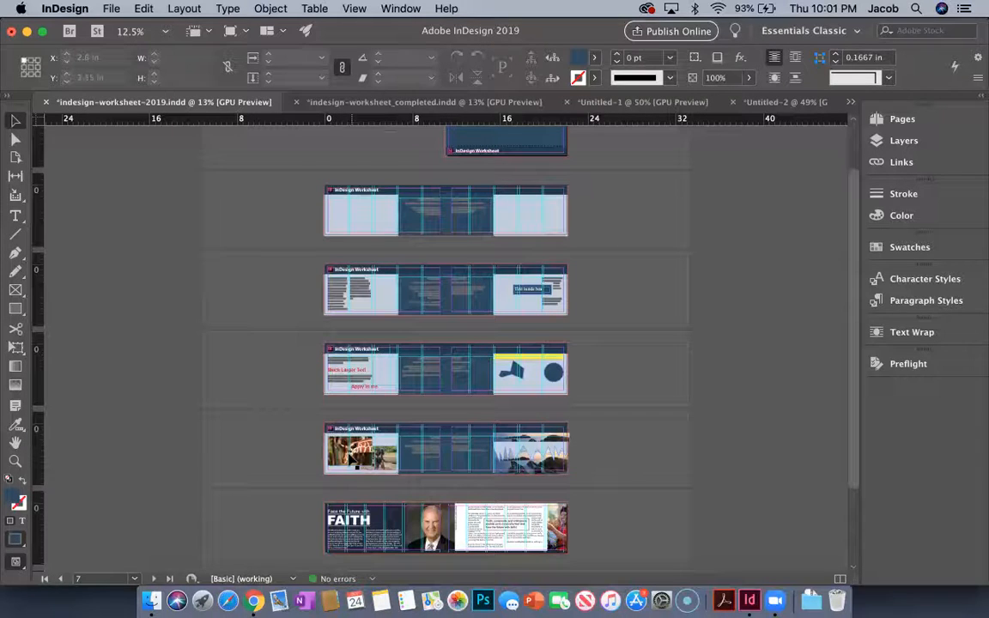
# Step: Select the giraffe and monkey images on page 8 and inspect the link information for monkey.jpeg and both ocean.jpeg entries
pyautogui.click(333, 434)
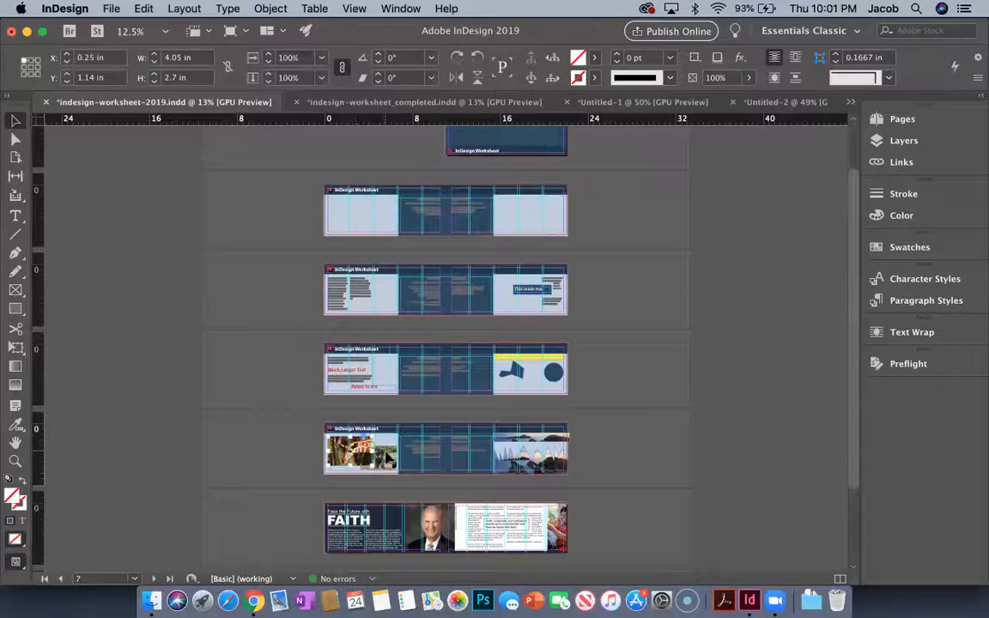
pyautogui.click(386, 452)
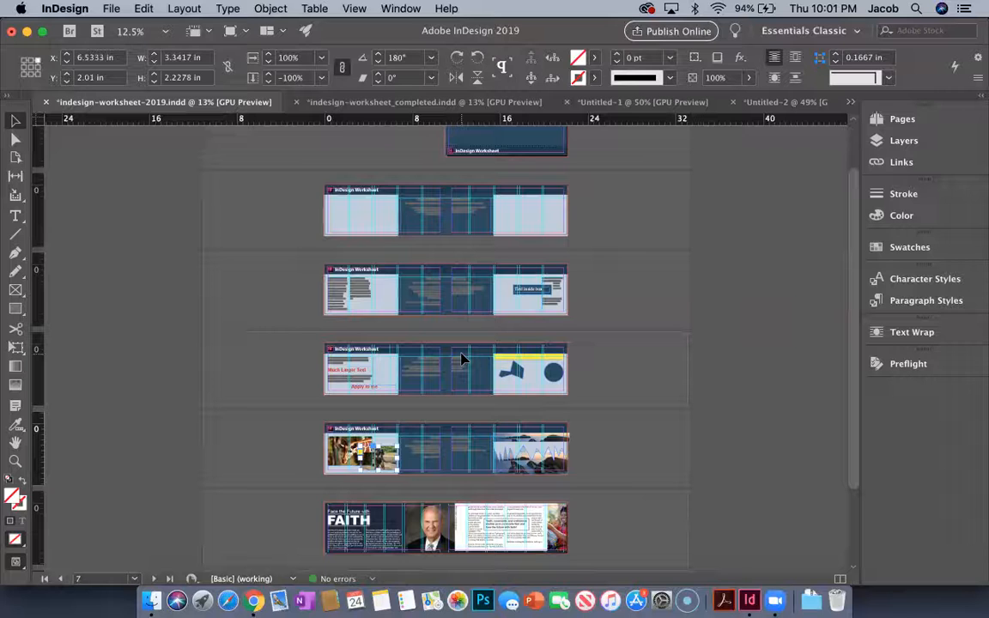
pyautogui.click(899, 163)
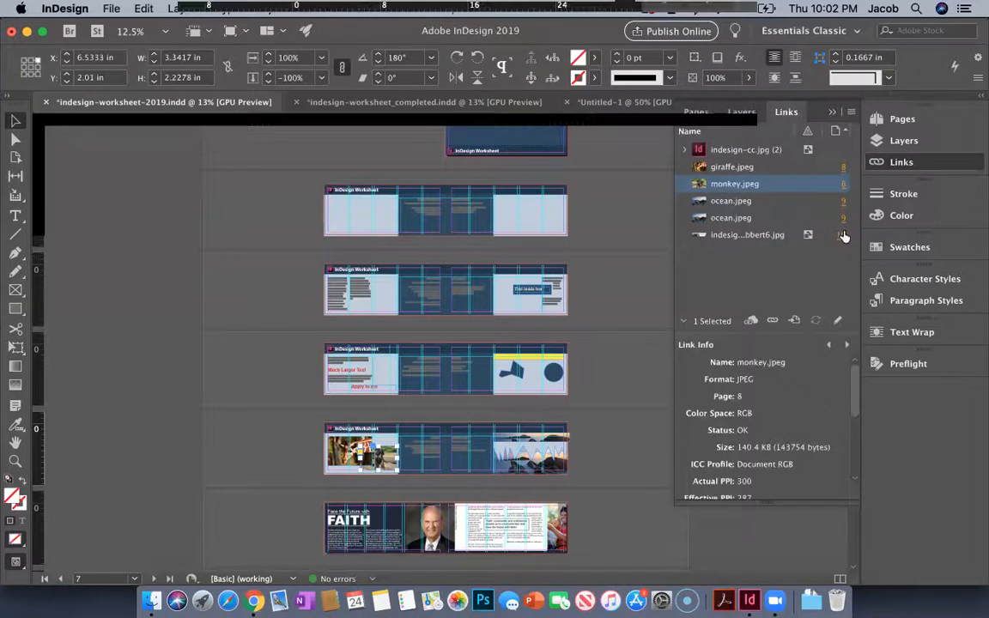
pyautogui.click(731, 220)
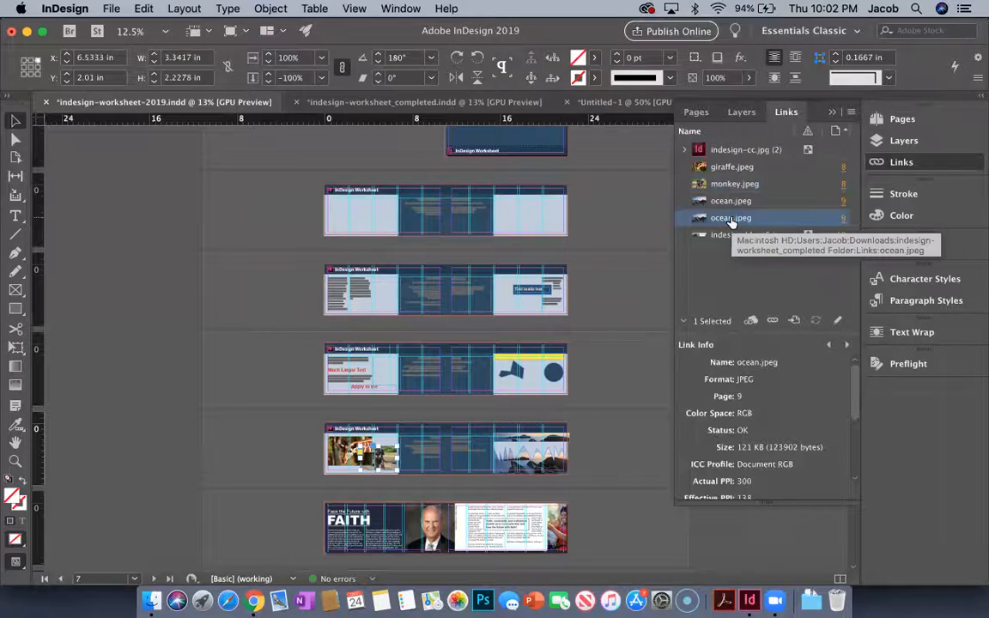
pyautogui.click(729, 201)
pyautogui.click(729, 184)
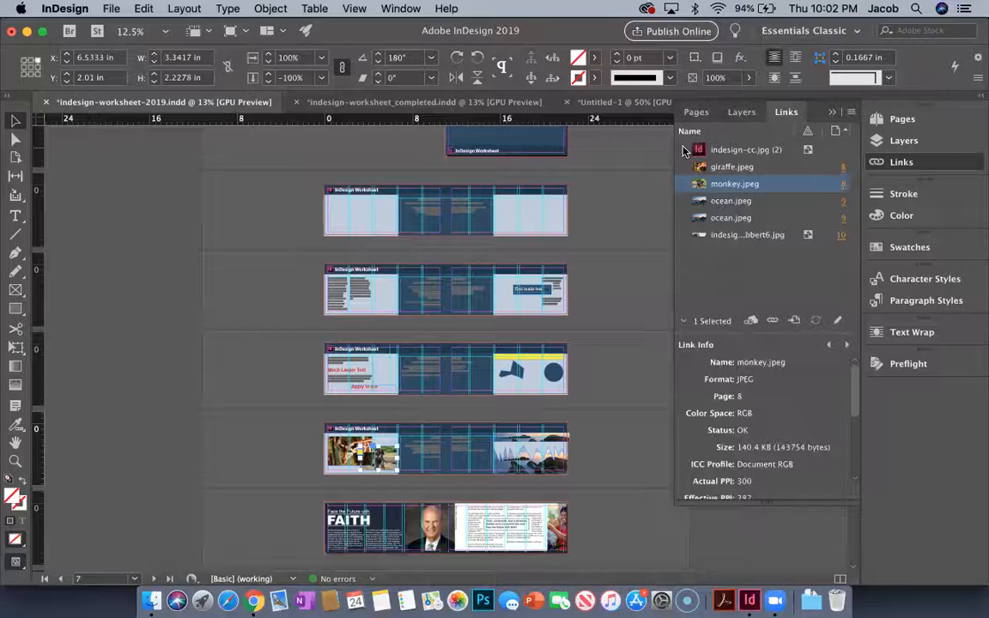
# Step: Browse the page thumbnails back to the document's first spreads
pyautogui.click(699, 113)
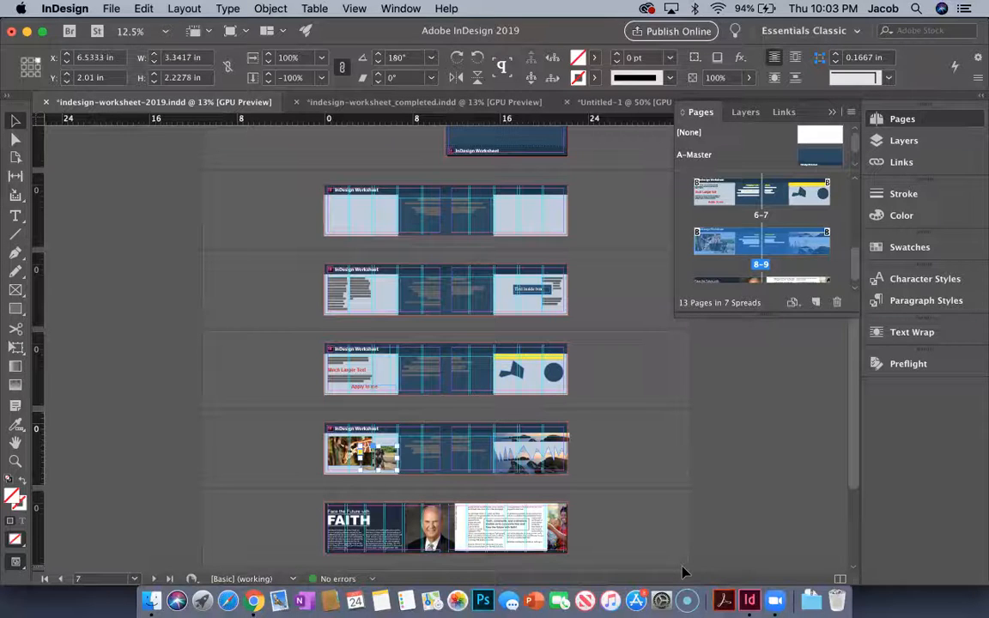
pyautogui.scroll(5, 735, 245)
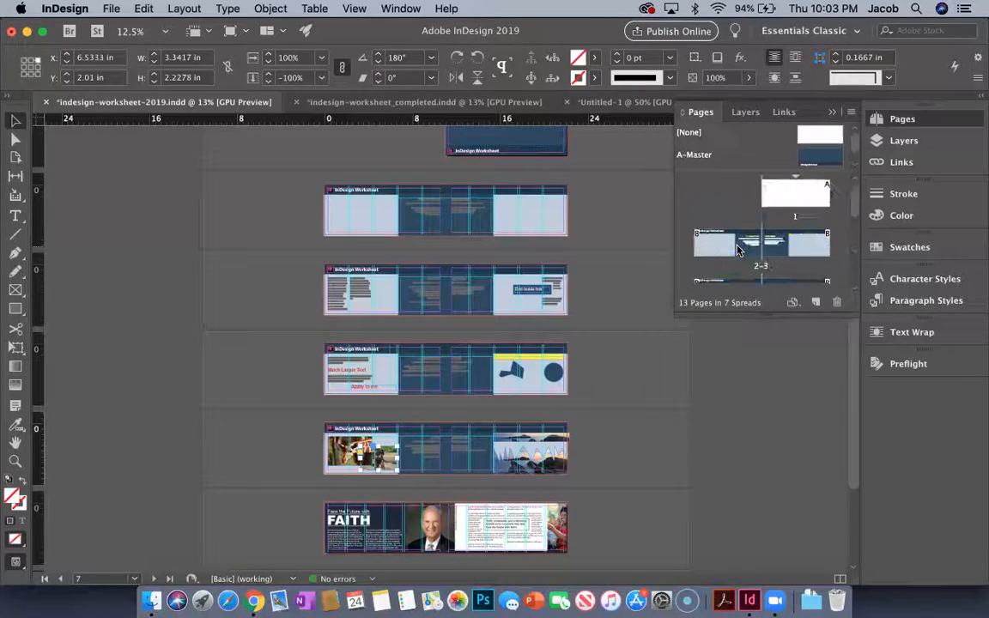